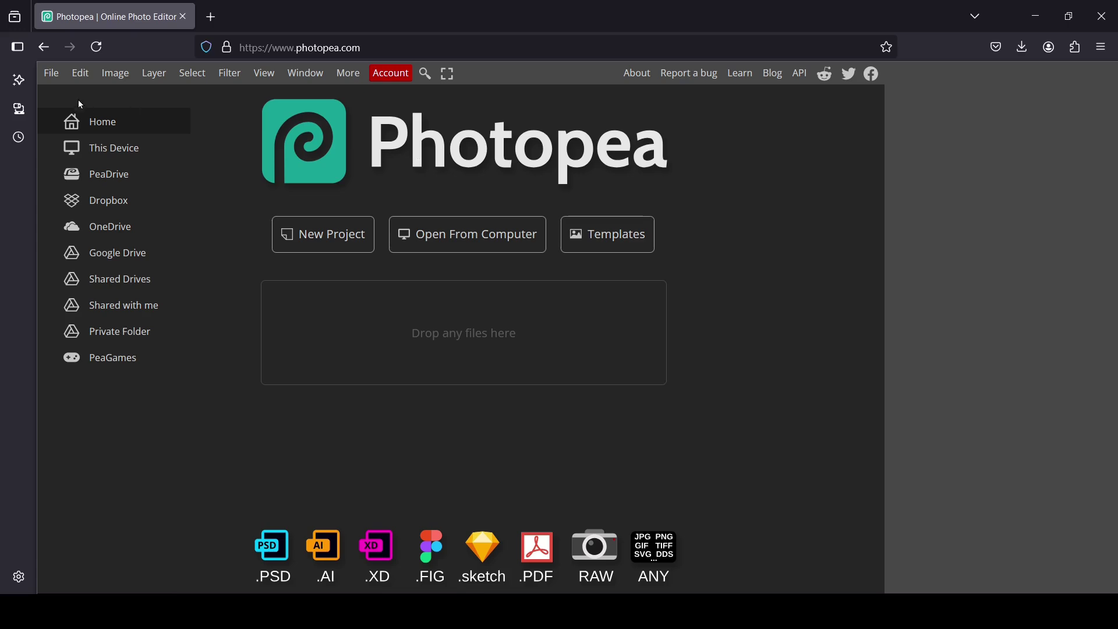
Create a new 1920 x 1080 white document from the FB Event Image preset
click(51, 74)
click(66, 97)
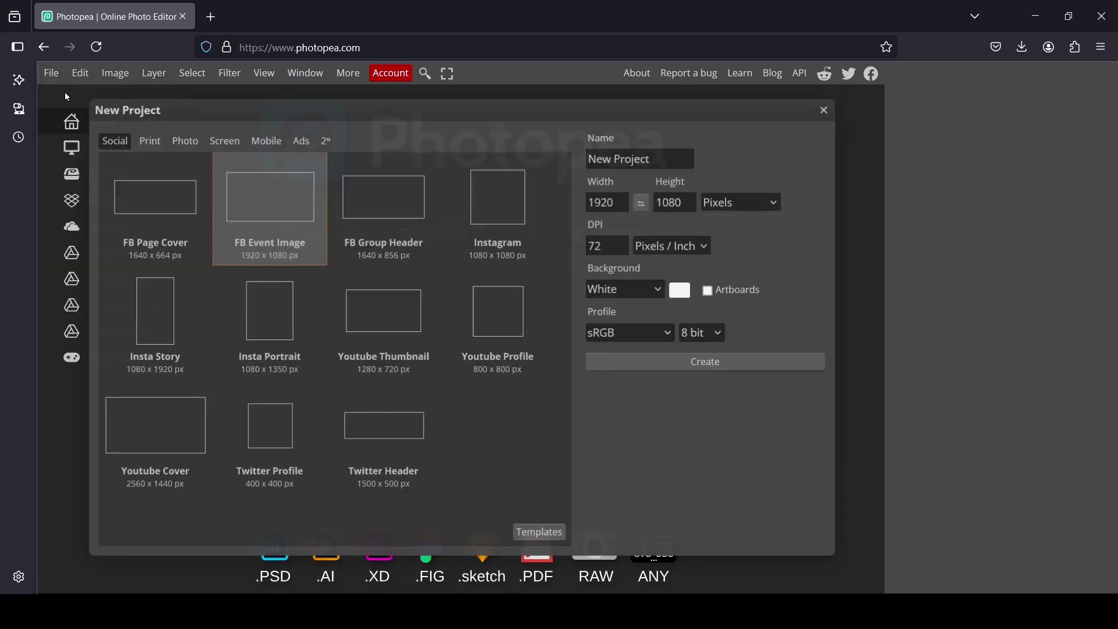
double_click(272, 207)
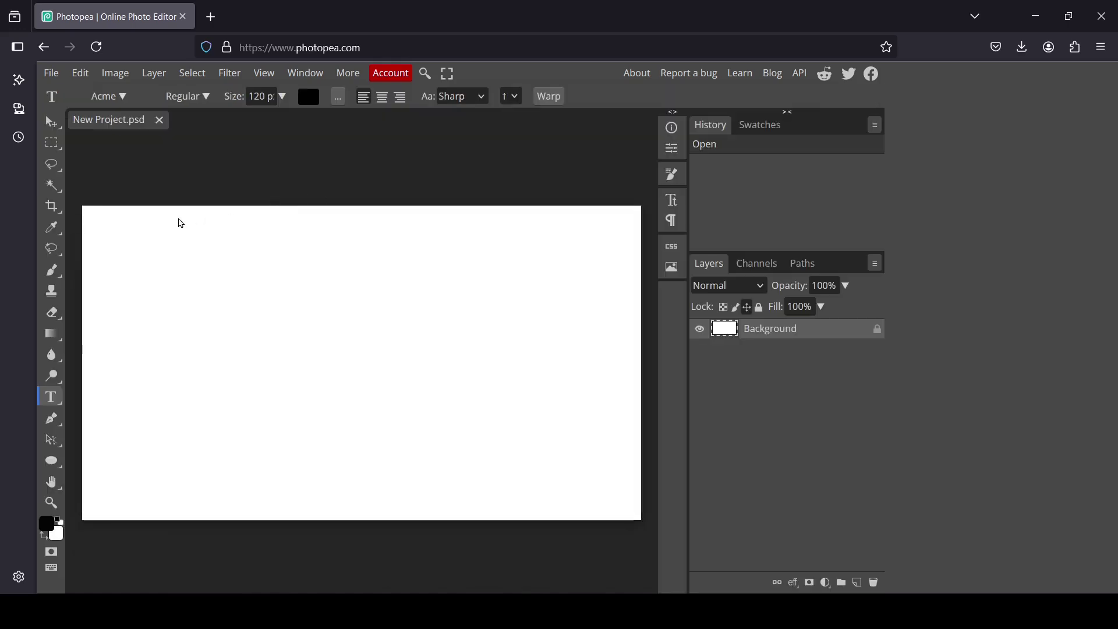
Choose the Horizontal Type tool and set the text size to 200 px
right_click(57, 395)
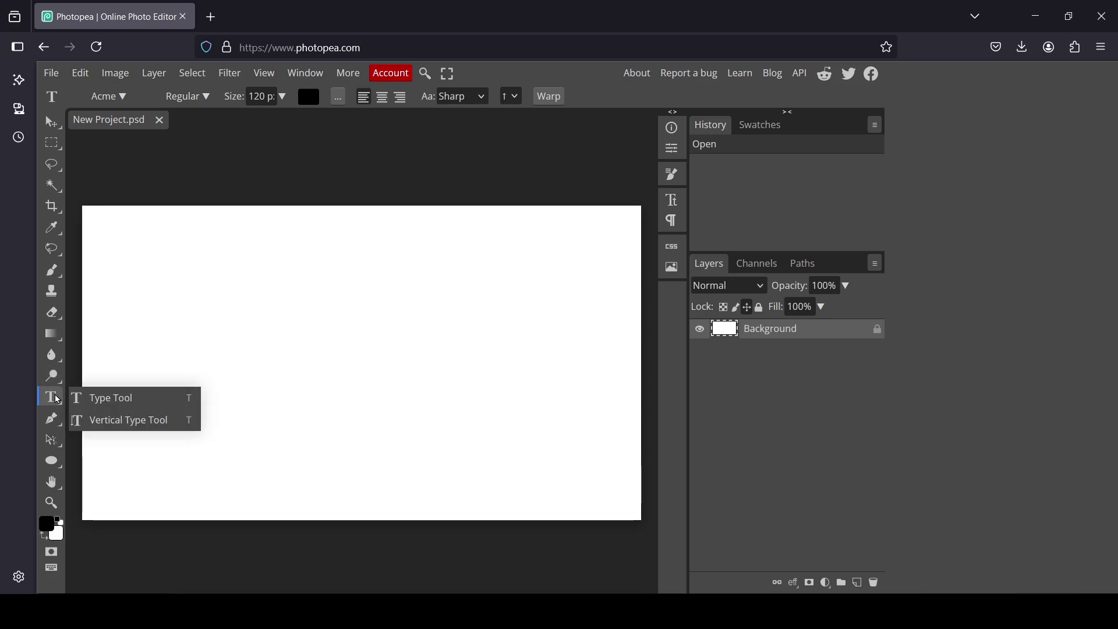
click(124, 403)
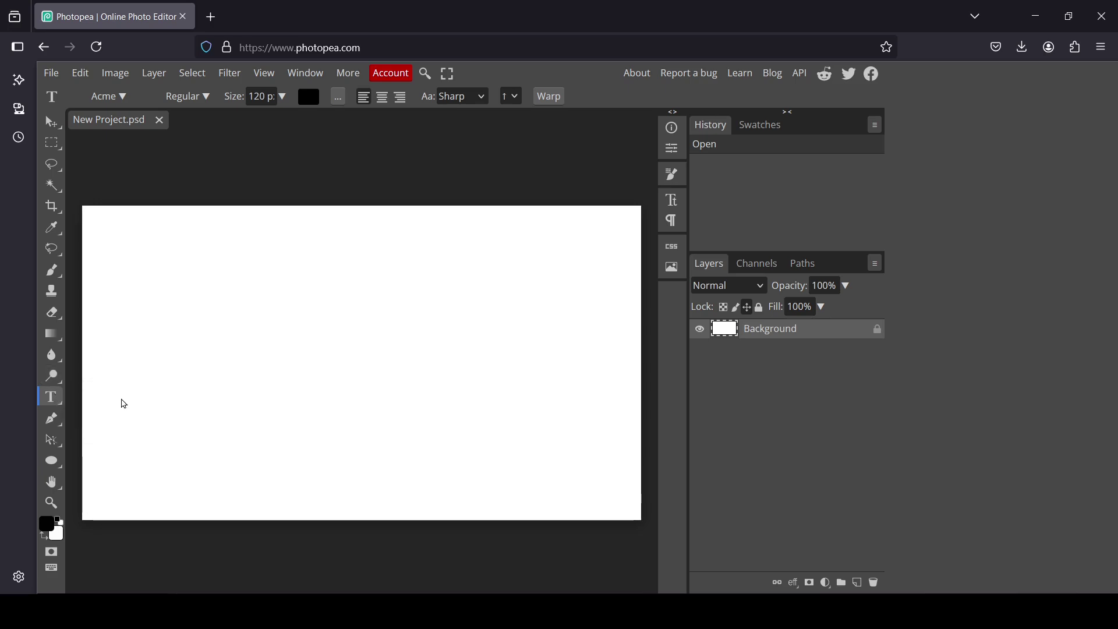
click(124, 97)
click(125, 95)
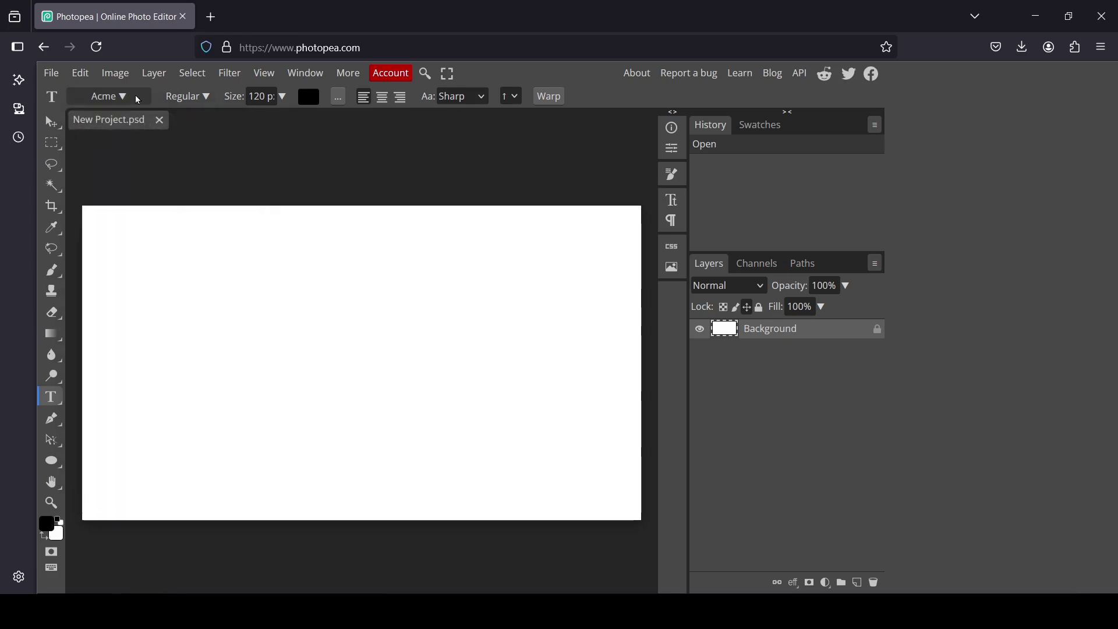
click(197, 103)
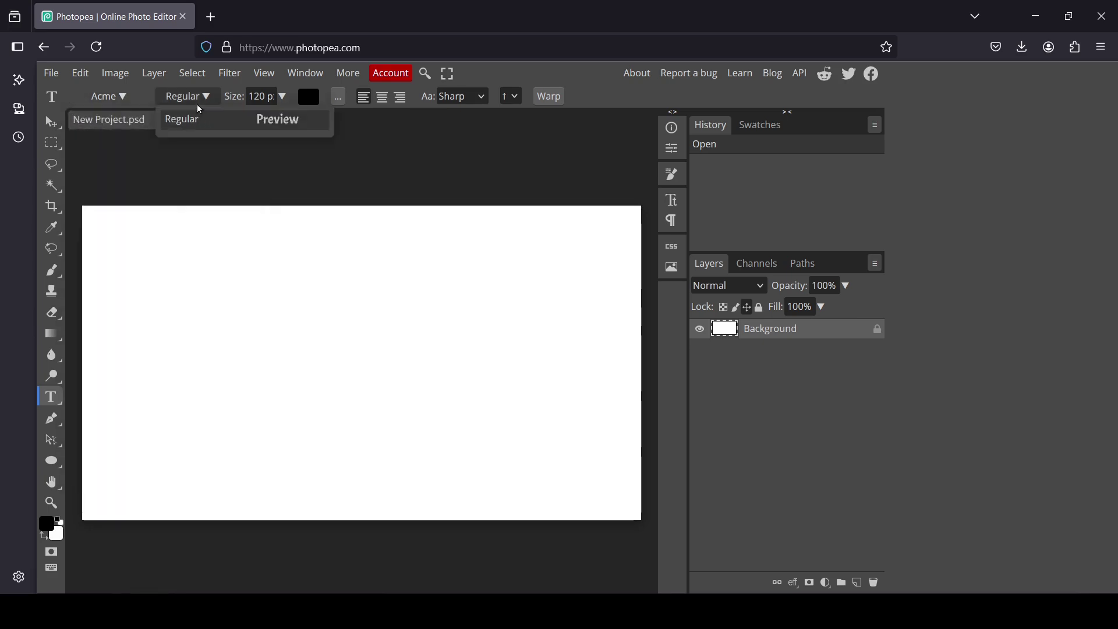
click(260, 99)
triple_click(260, 103)
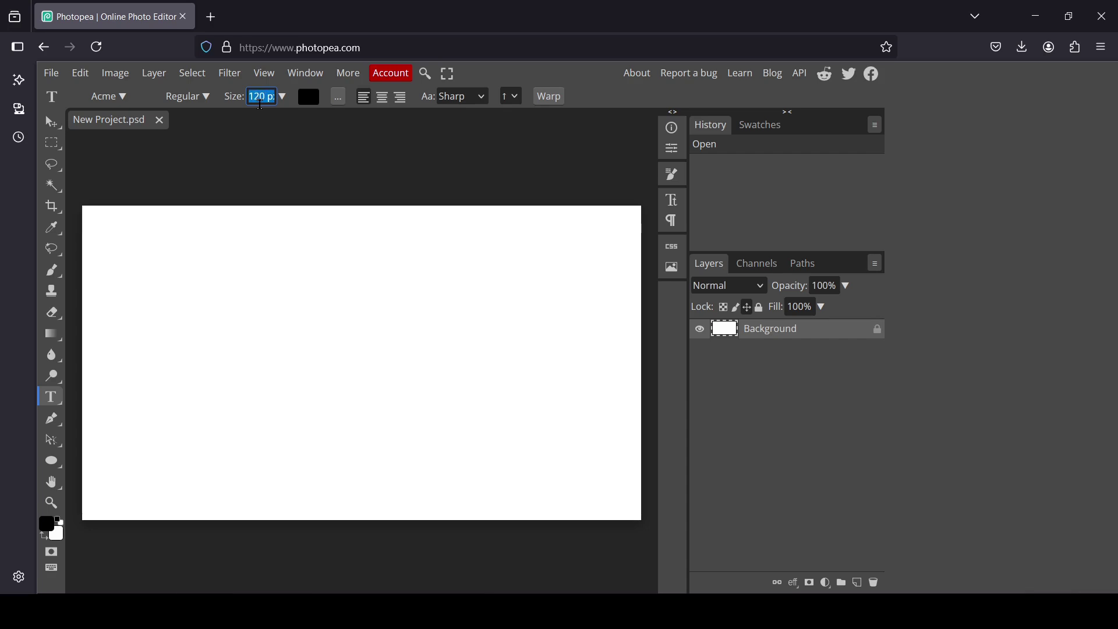
text(20)
key(Return)
Keep black as the text colour and start a new text layer on the canvas
click(310, 104)
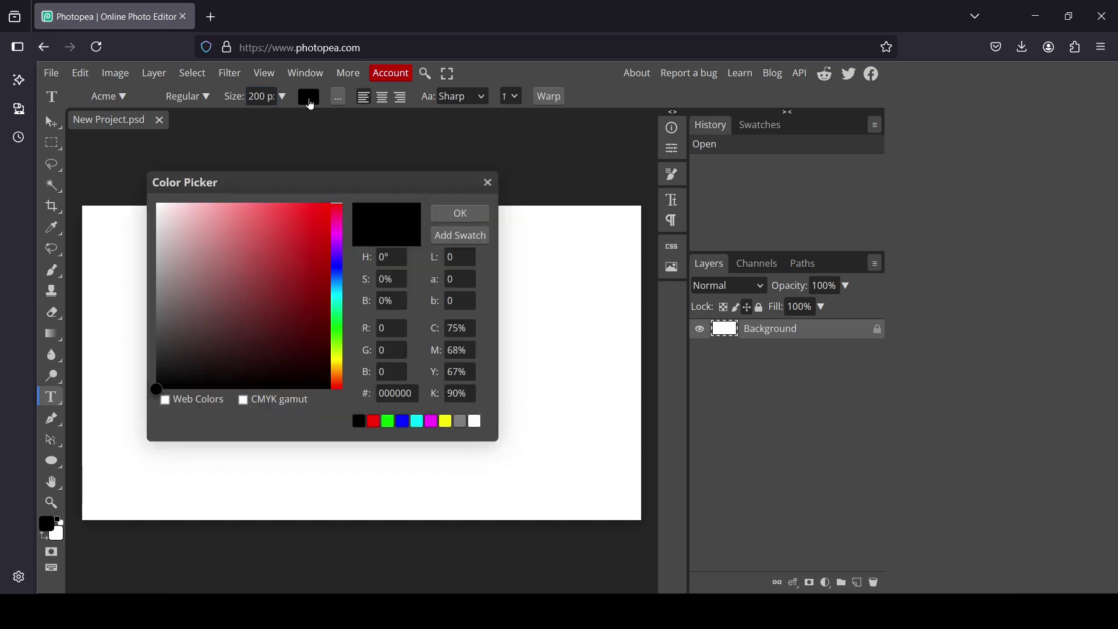
click(460, 213)
click(54, 395)
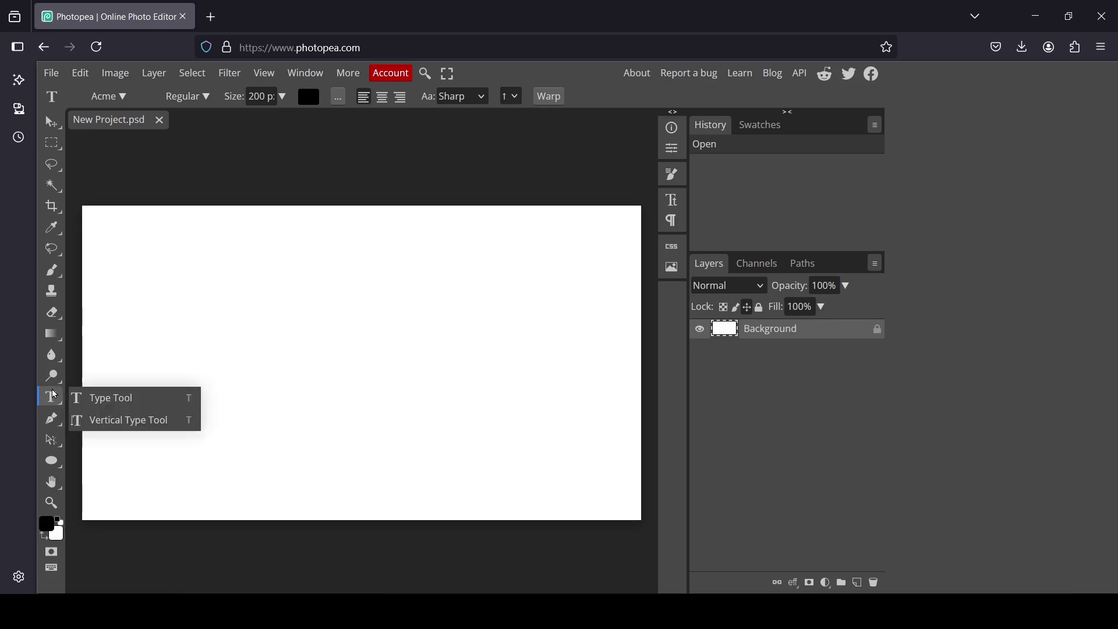
click(96, 396)
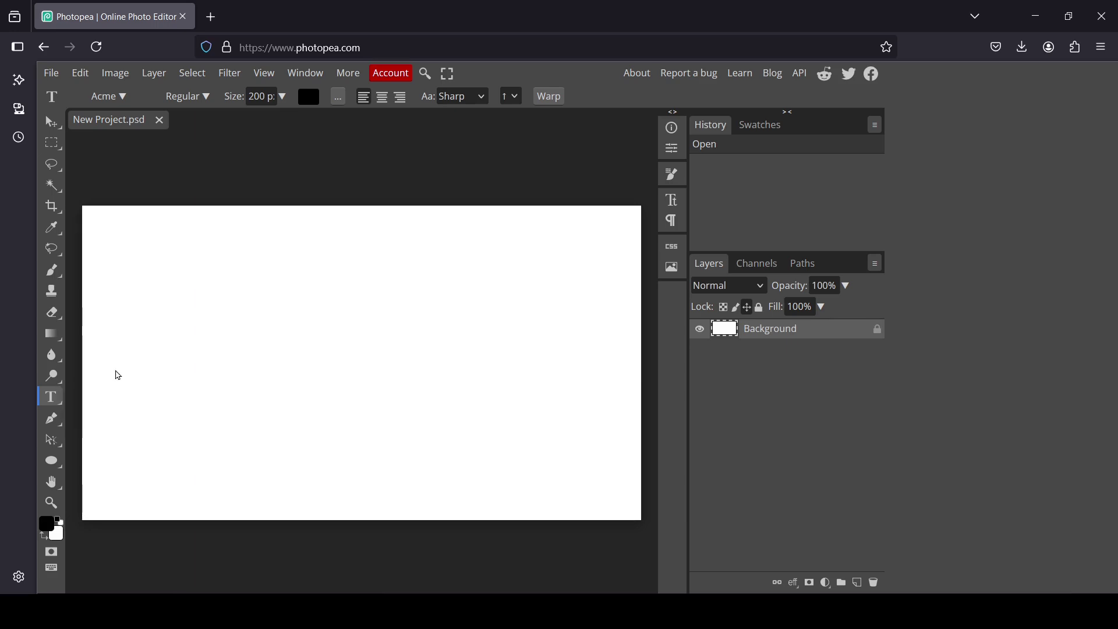
click(112, 317)
Type 'CURVED TEXT PHOTOPEA' and resize the whole line to 150 px
text(C)
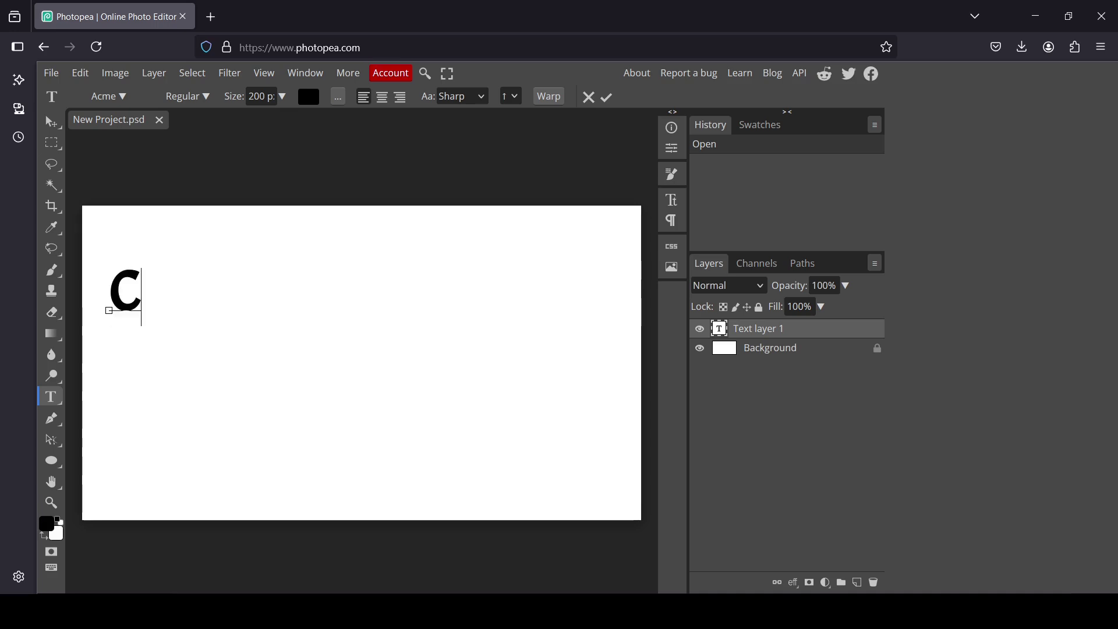
text(URVED TEXT PHOTOP)
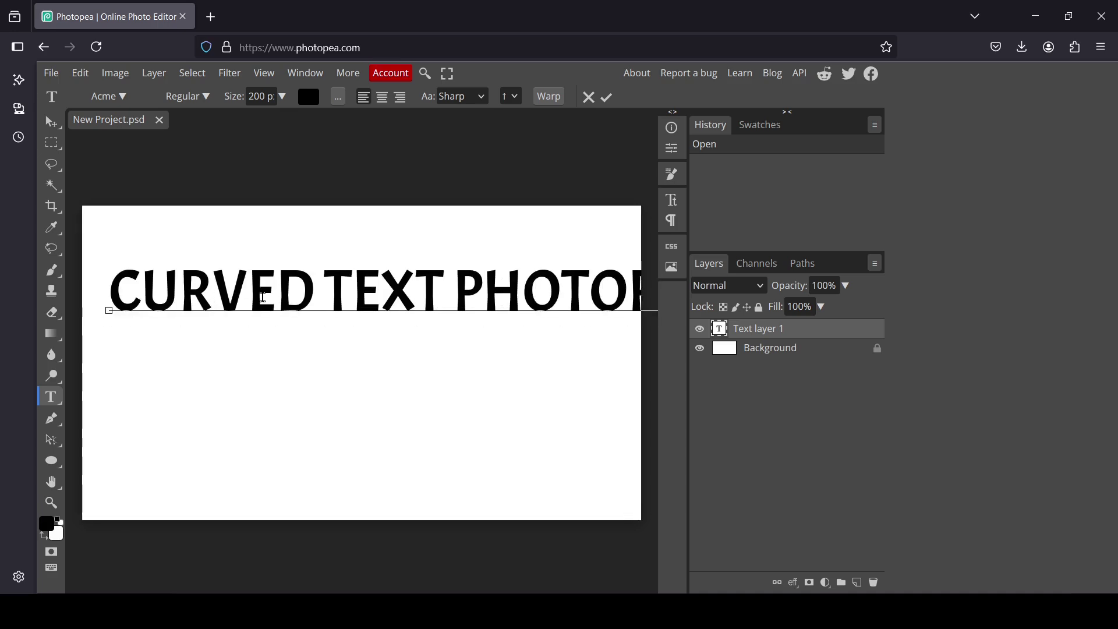
triple_click(324, 291)
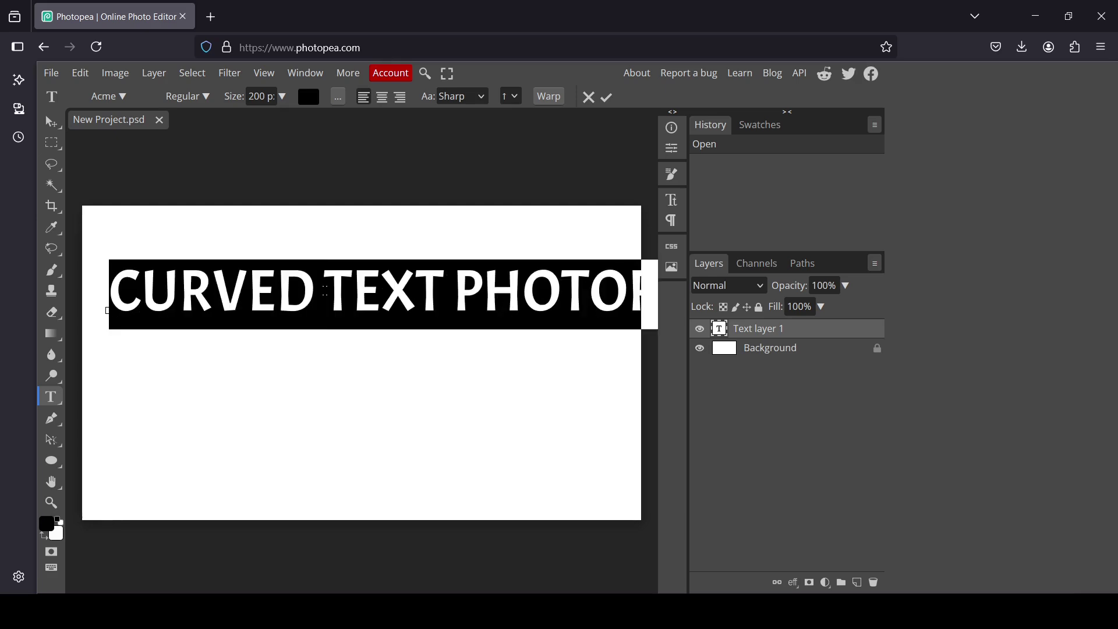
click(255, 95)
text(150)
key(Return)
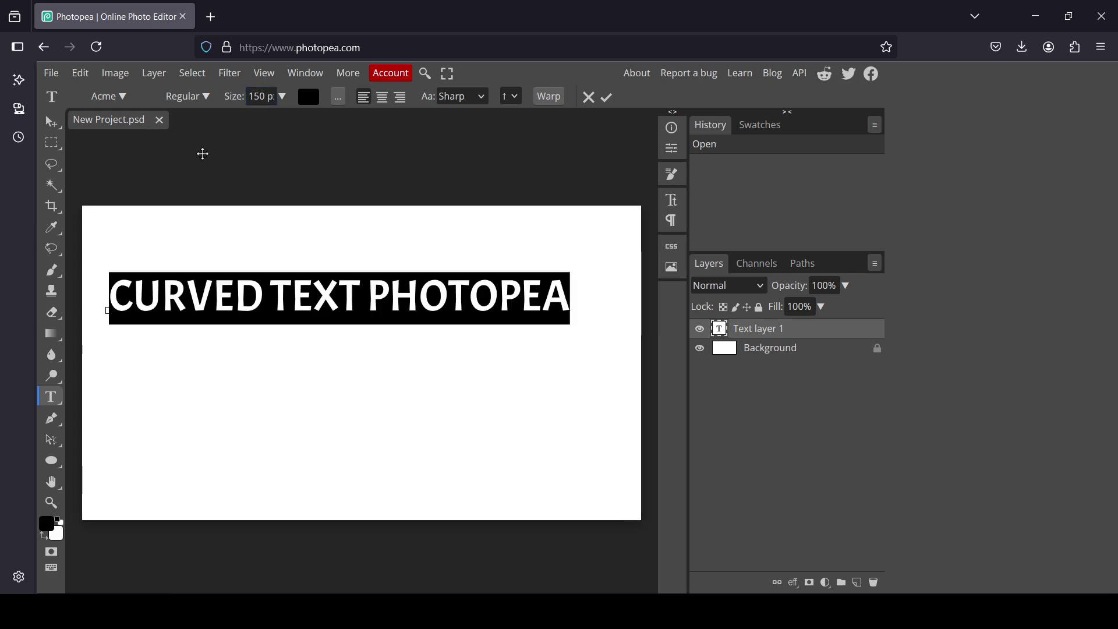
click(217, 308)
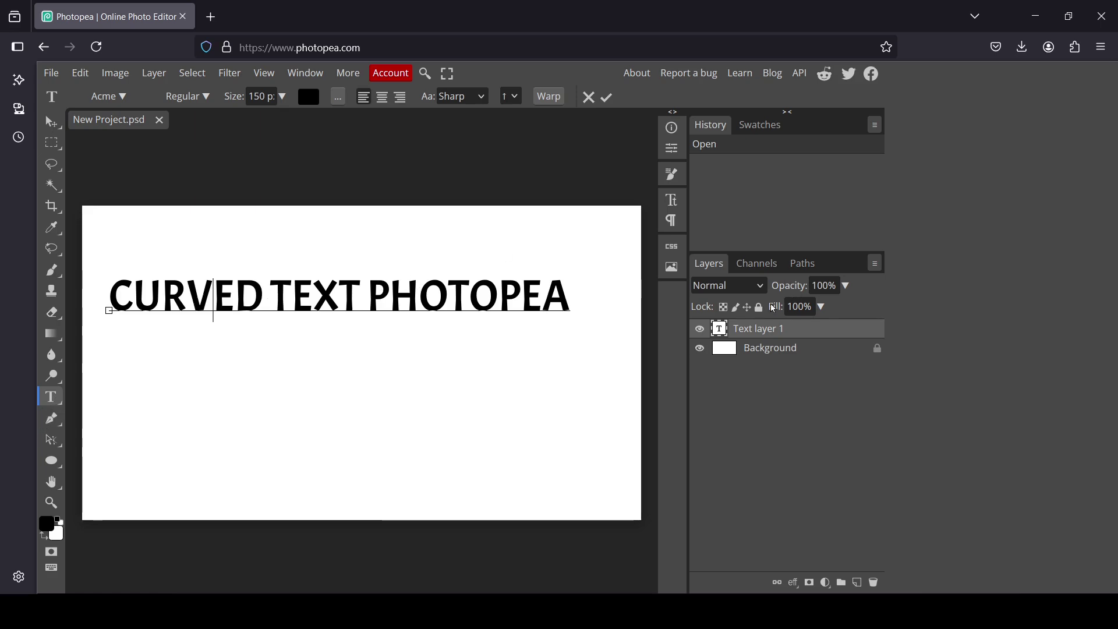
Open the Warp settings for the text and choose the Arc style
click(548, 96)
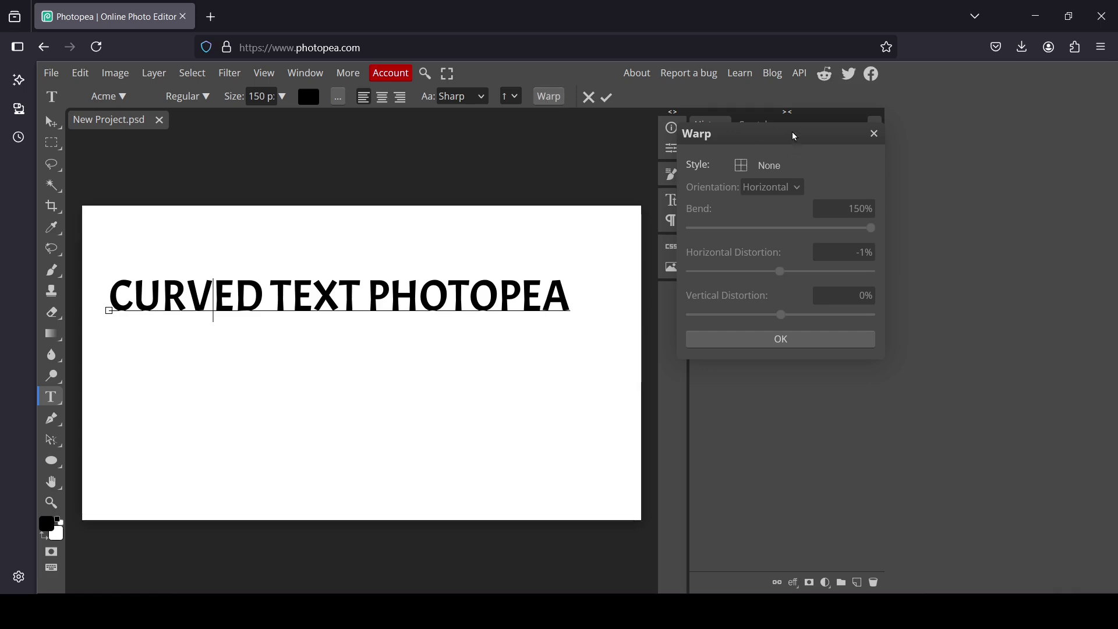
drag(794, 136, 794, 197)
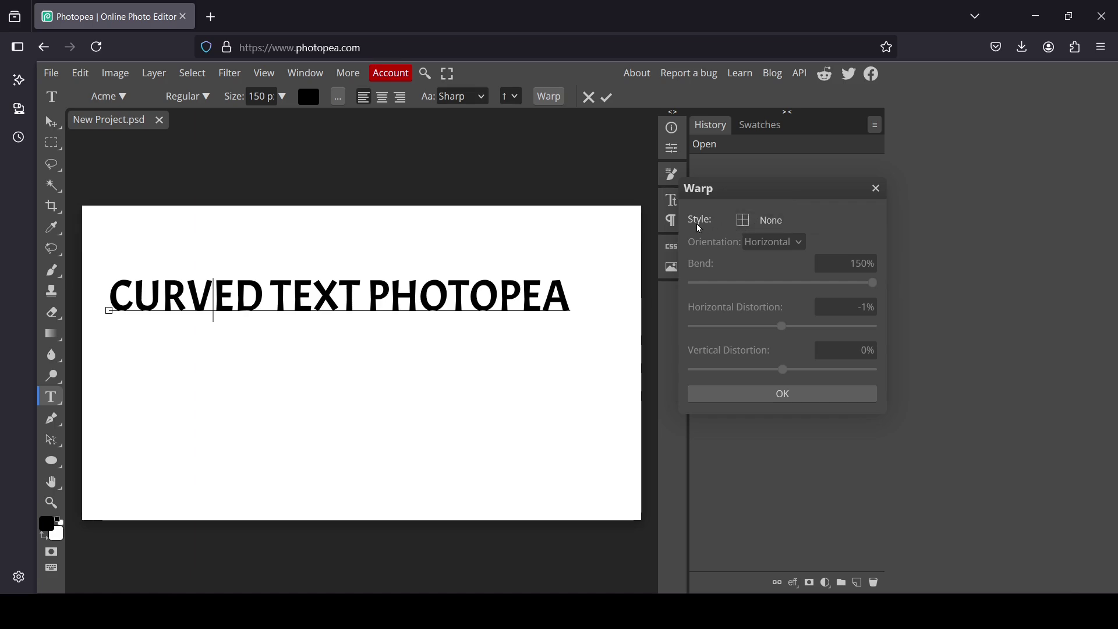
click(752, 223)
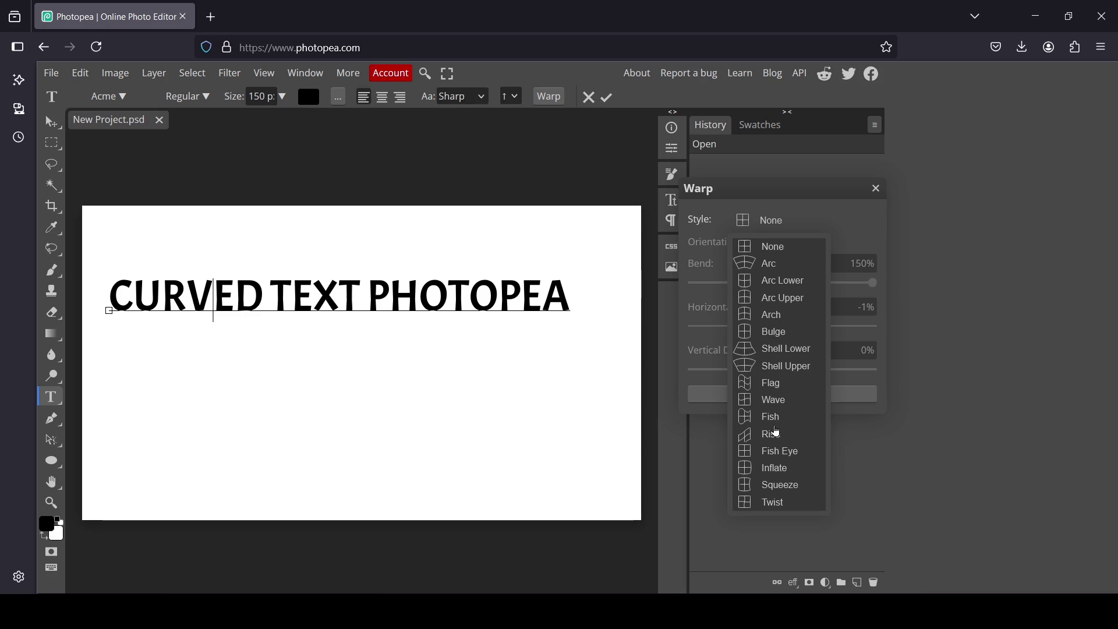
click(768, 266)
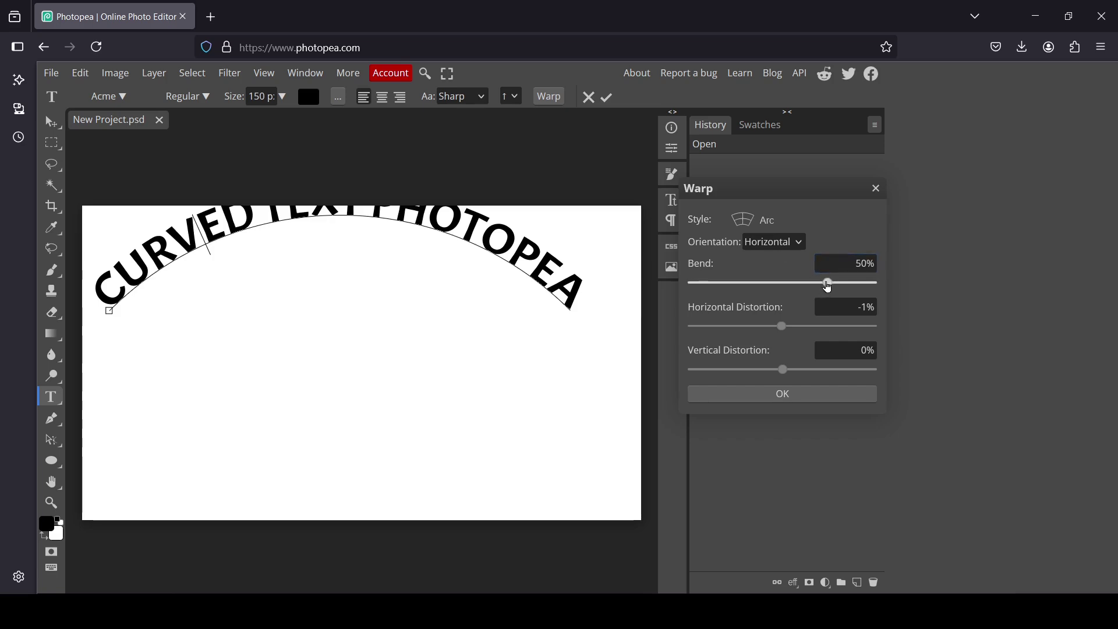
Set the Arc bend to 28% and horizontal distortion to 0%
mouse_move(827, 286)
mouse_down()
mouse_move(858, 285)
mouse_move(768, 286)
mouse_move(701, 304)
mouse_move(873, 285)
mouse_move(787, 298)
mouse_move(808, 294)
mouse_up()
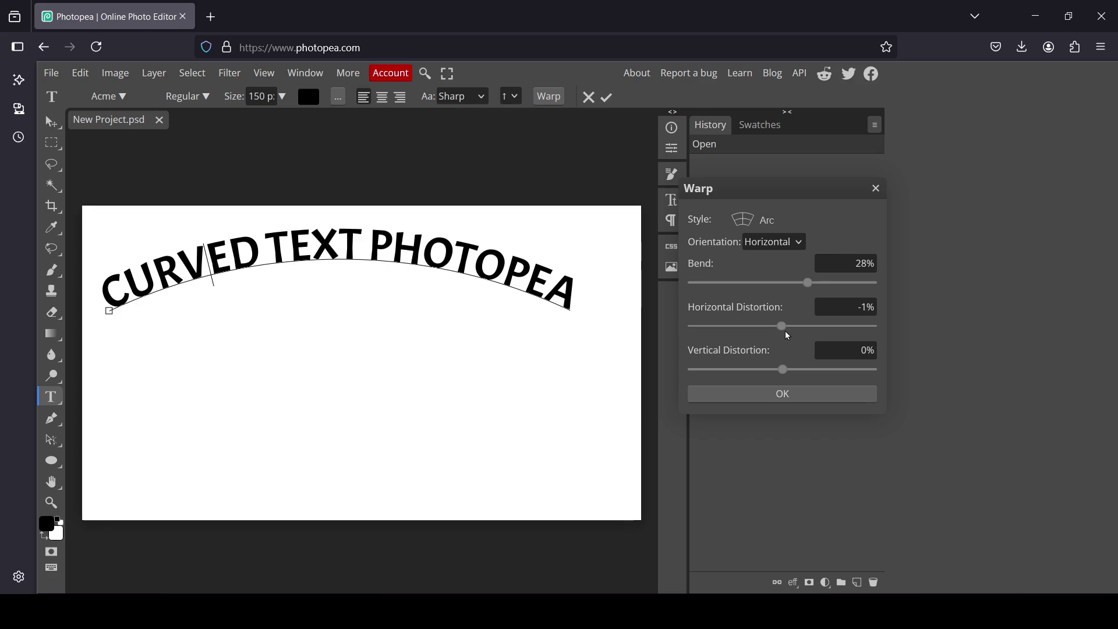
mouse_move(785, 331)
mouse_down()
mouse_move(835, 327)
mouse_move(653, 349)
mouse_move(795, 333)
mouse_up()
drag(874, 307, 864, 306)
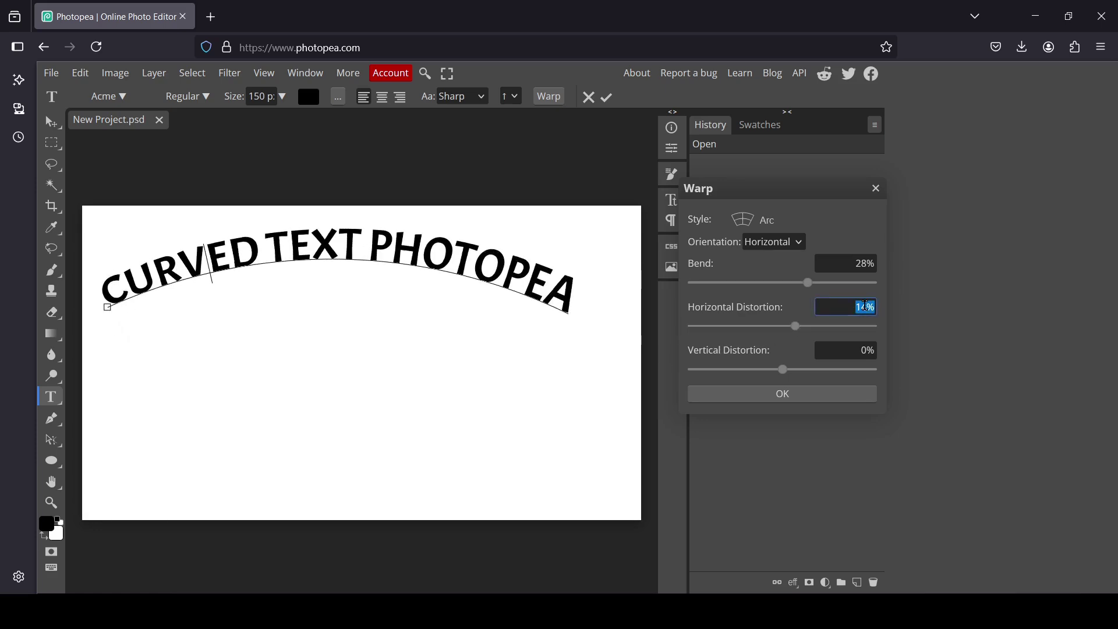
text(0)
key(Return)
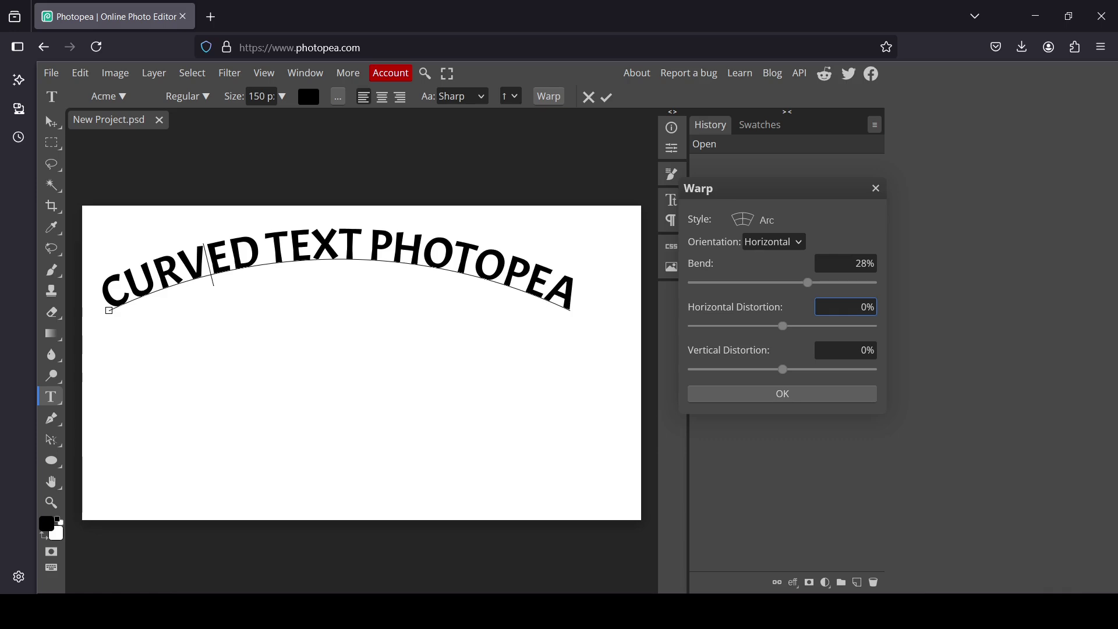
Try vertical distortion on the Arc, then set it back to 0%
drag(783, 369, 747, 372)
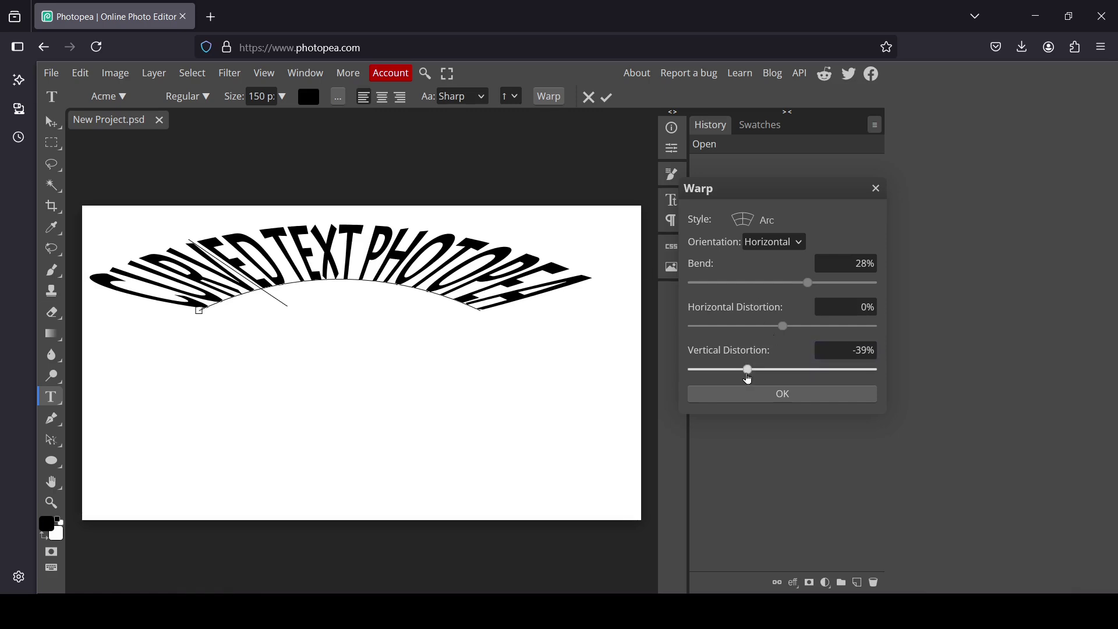
drag(751, 376, 781, 375)
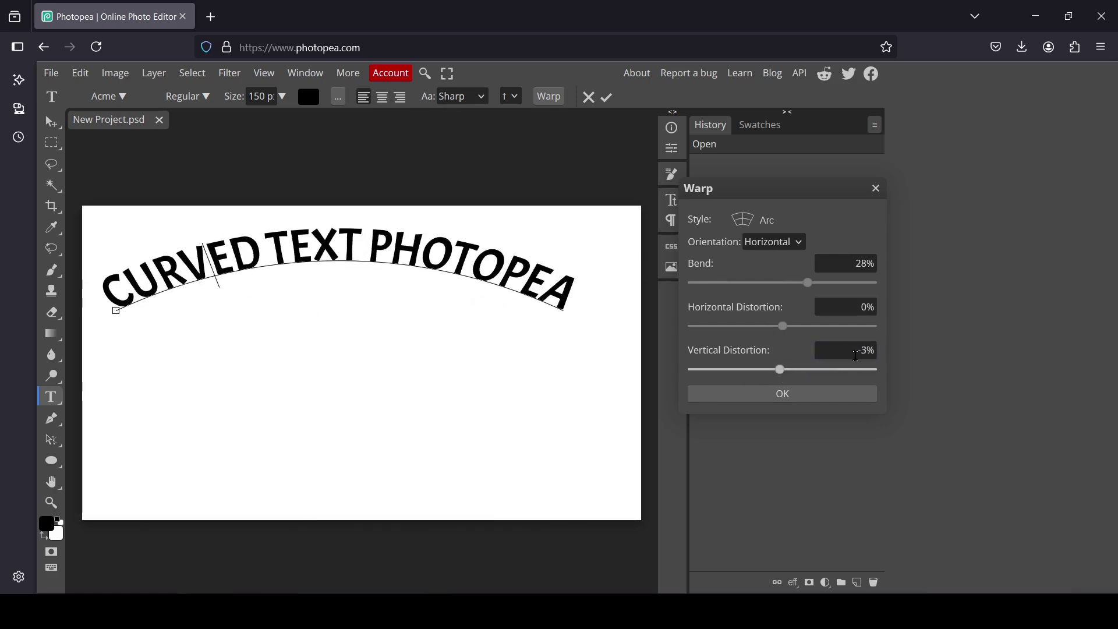
drag(873, 350, 857, 350)
text(0)
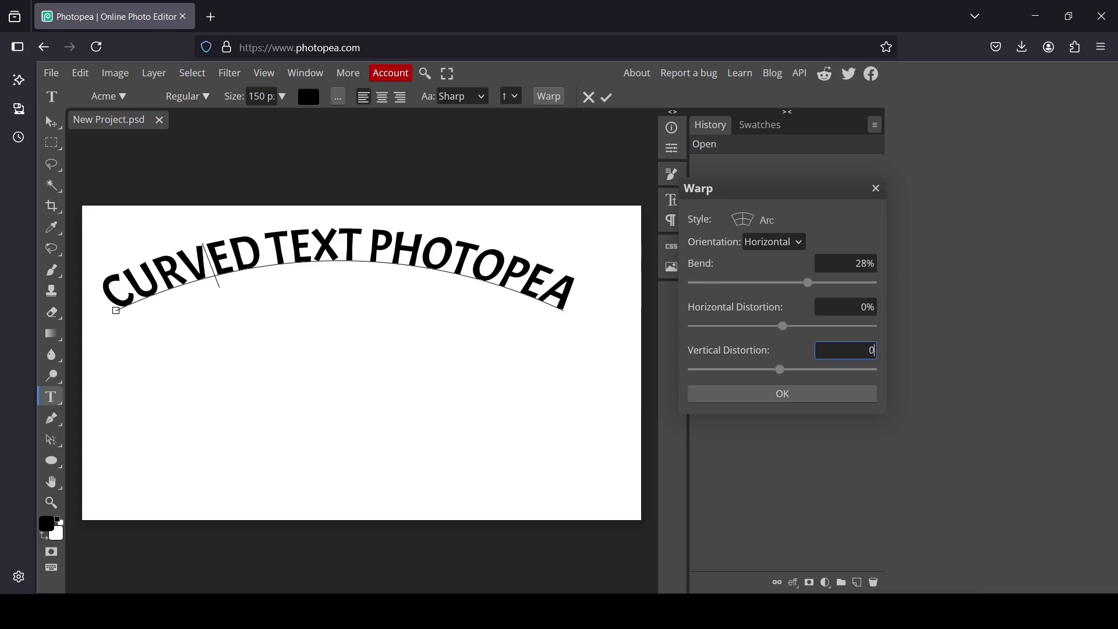
key(Return)
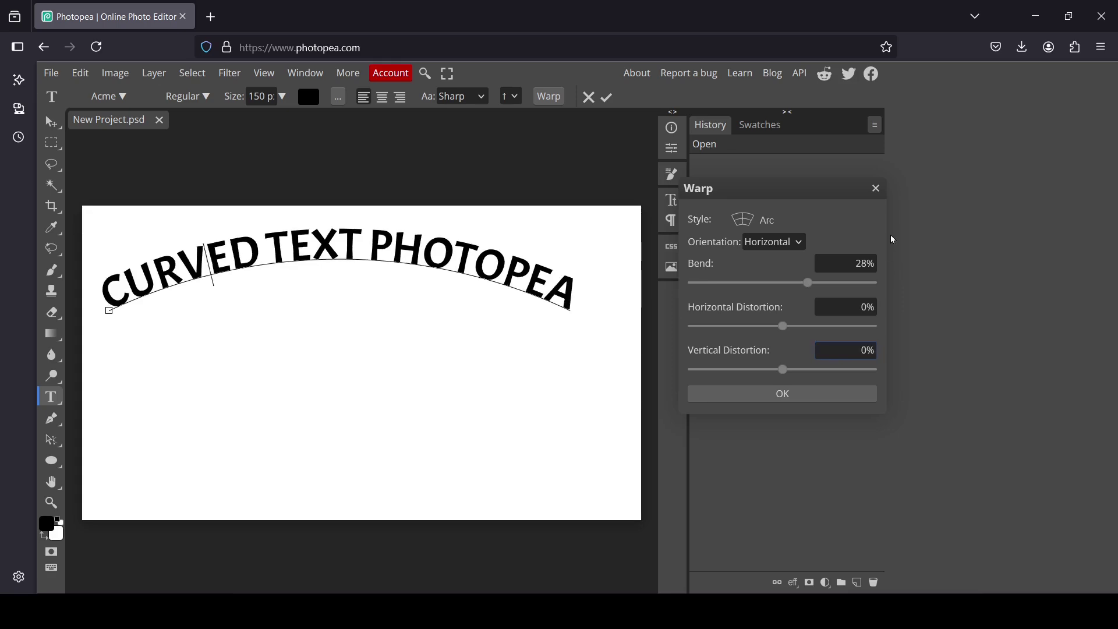
Switch the Arc to Vertical orientation with 17% bend and negative horizontal distortion
click(788, 244)
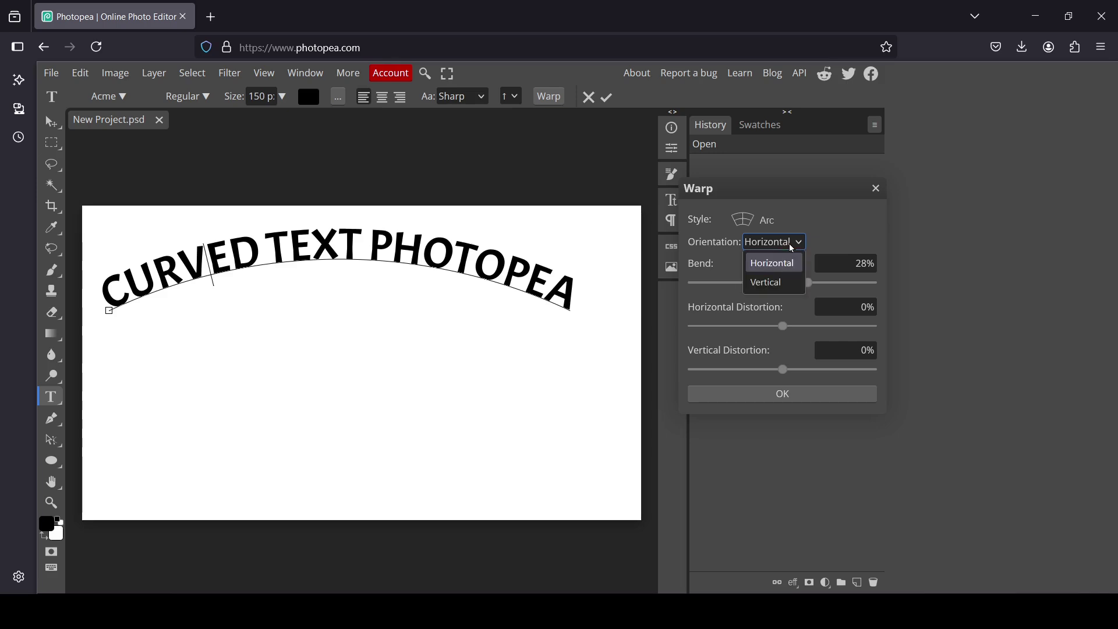
click(777, 283)
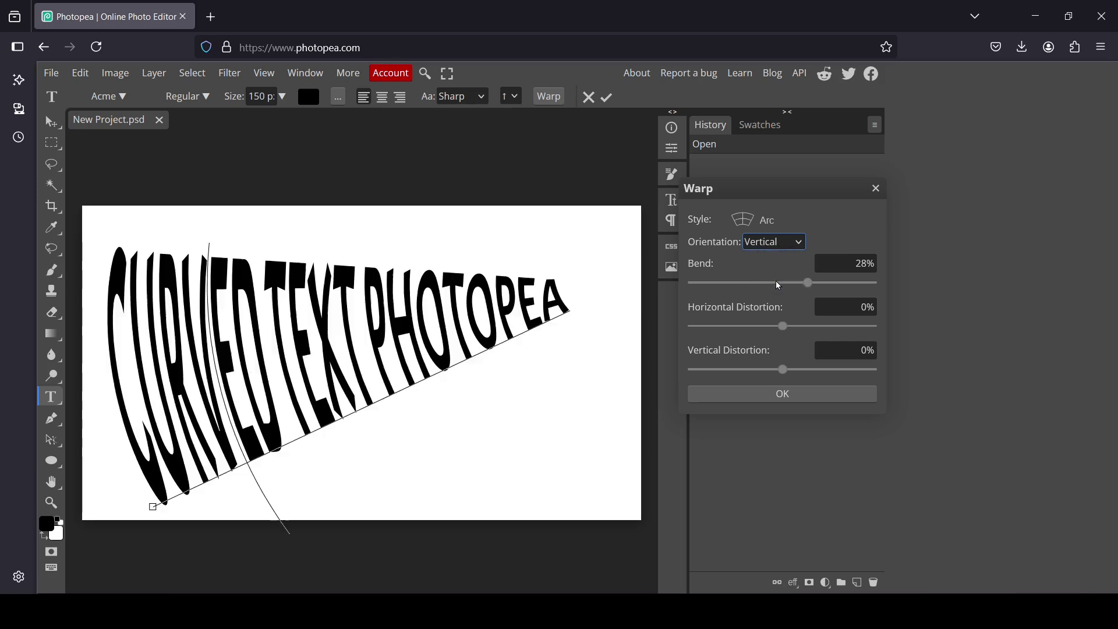
mouse_move(807, 283)
mouse_down()
mouse_move(751, 285)
mouse_move(797, 283)
mouse_up()
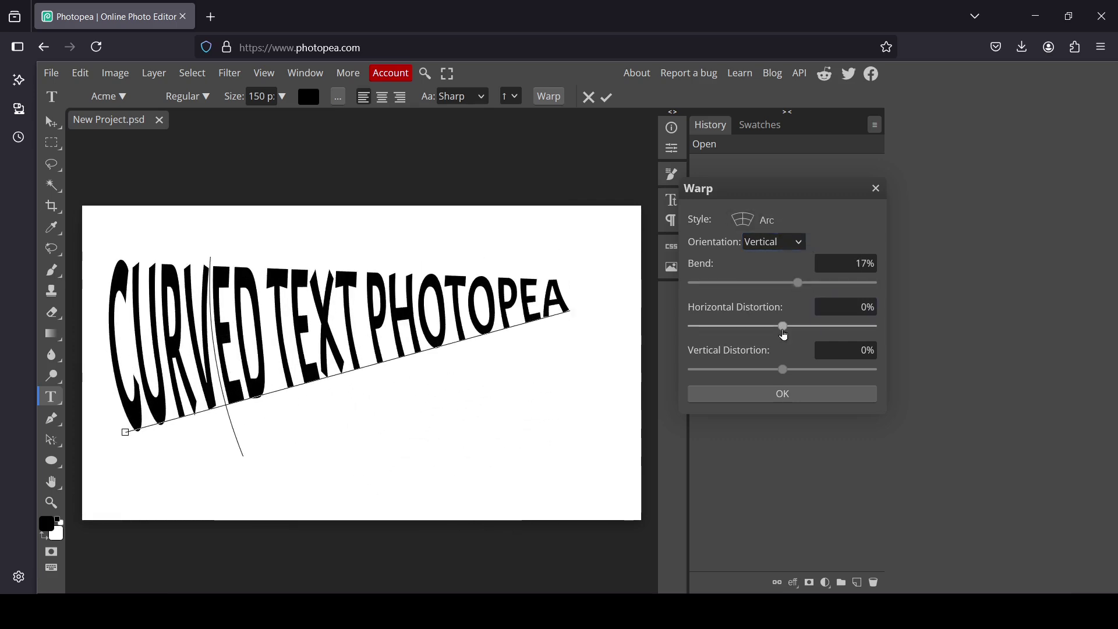
drag(784, 326, 756, 327)
Change the warp to a horizontal Flag style and increase its bend
click(758, 227)
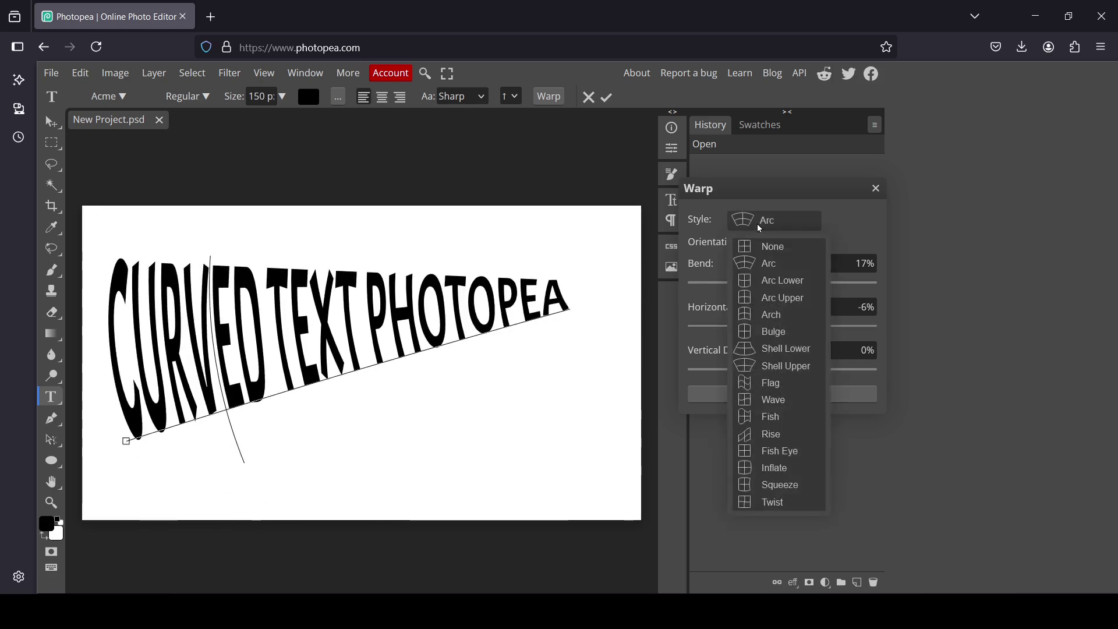
click(780, 389)
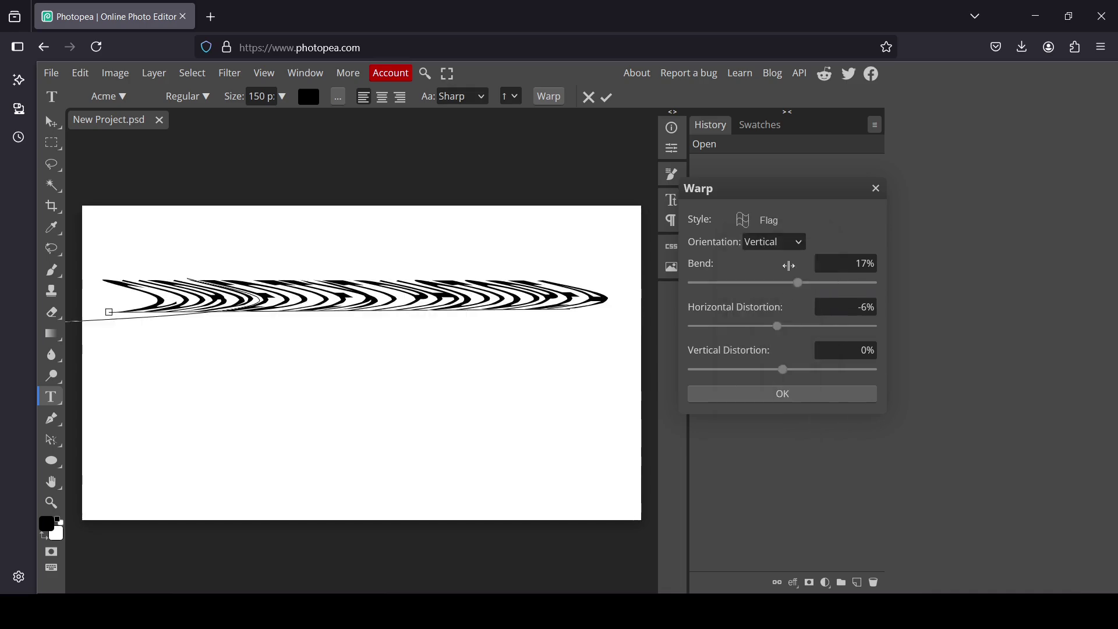
mouse_move(801, 295)
mouse_down()
mouse_move(746, 294)
mouse_move(821, 289)
mouse_move(784, 291)
mouse_up()
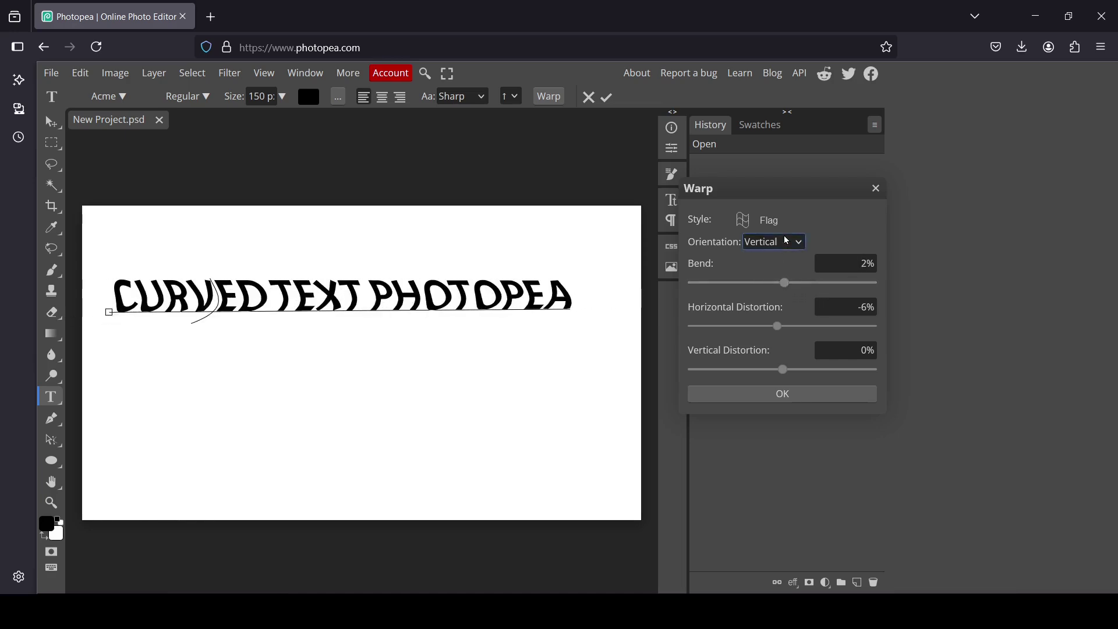
click(785, 239)
click(780, 269)
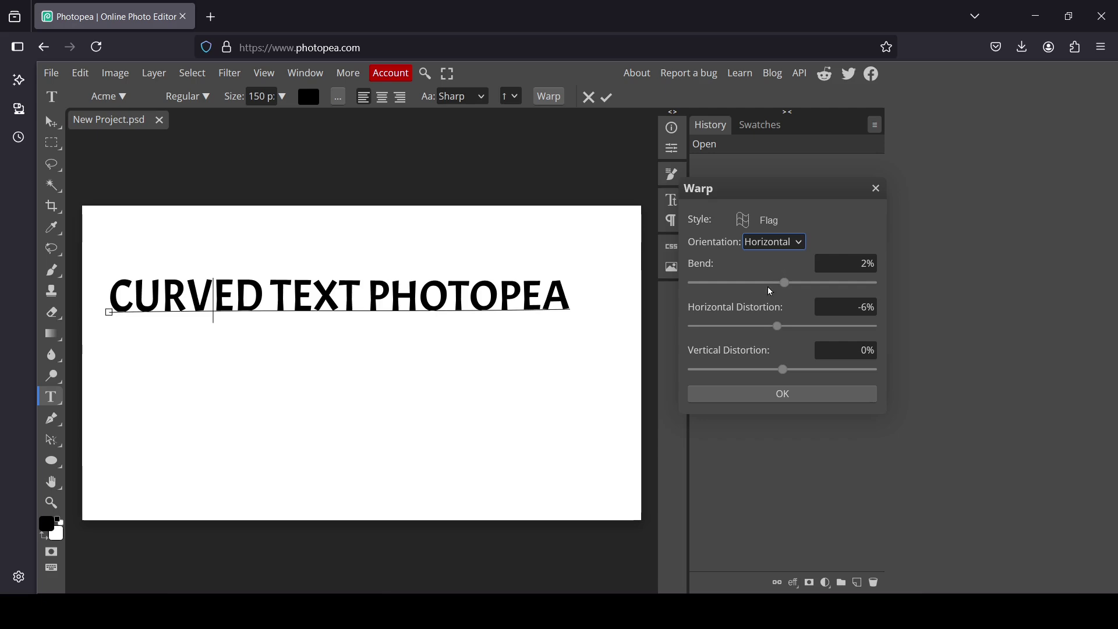
drag(783, 284, 896, 281)
Set horizontal and vertical distortion to 0% and push the Flag bend to 100%
drag(778, 326, 784, 375)
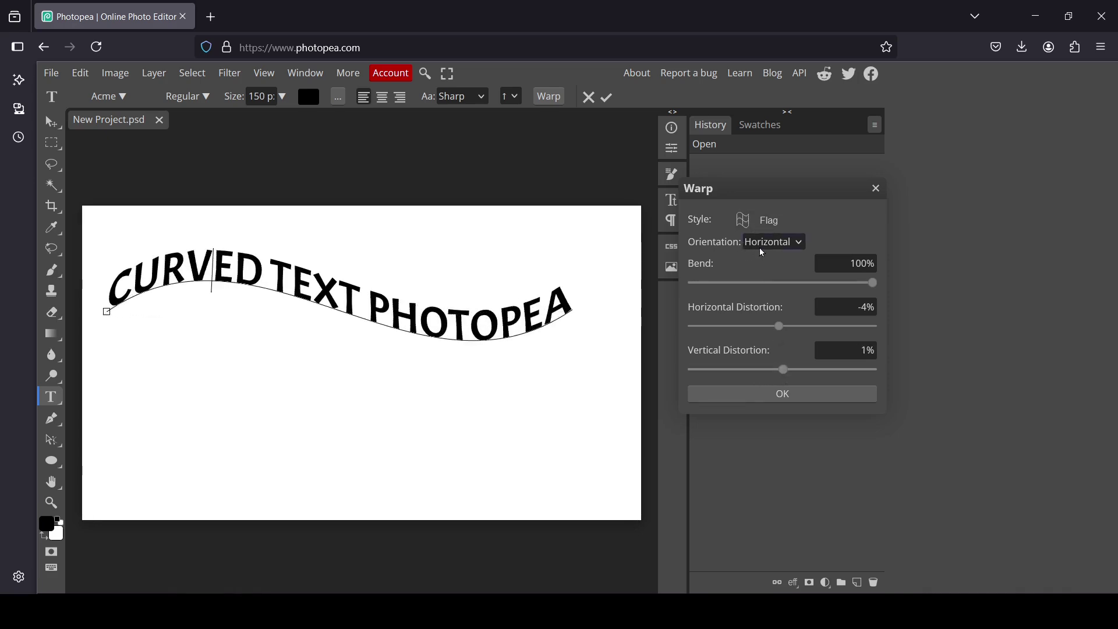
click(864, 311)
double_click(864, 311)
key(BackSpace)
text(0)
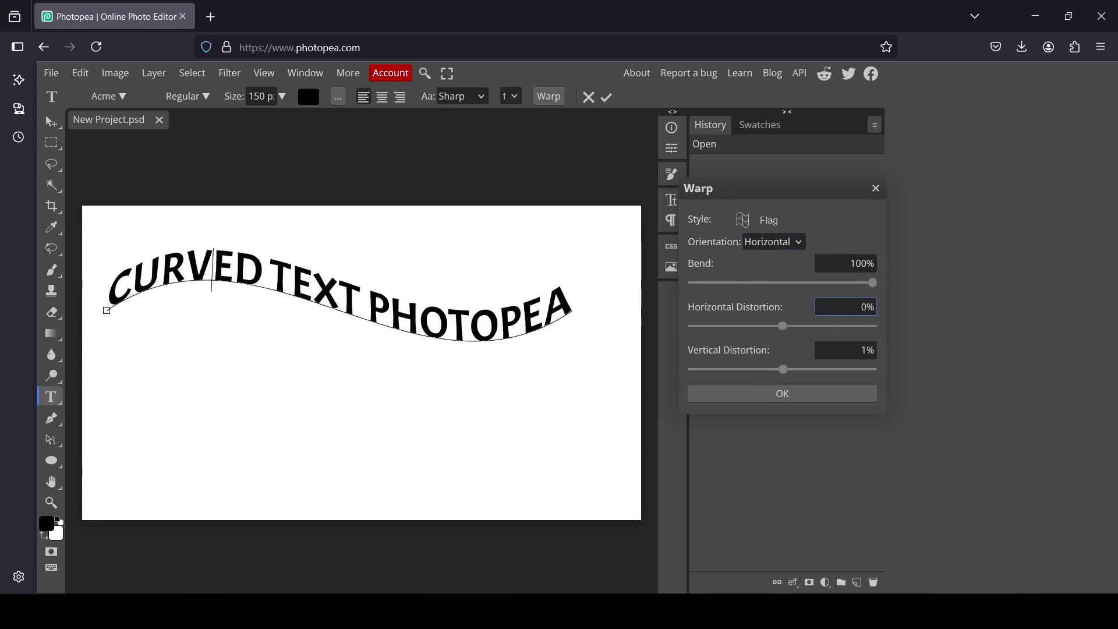
click(860, 347)
double_click(858, 352)
text(0)
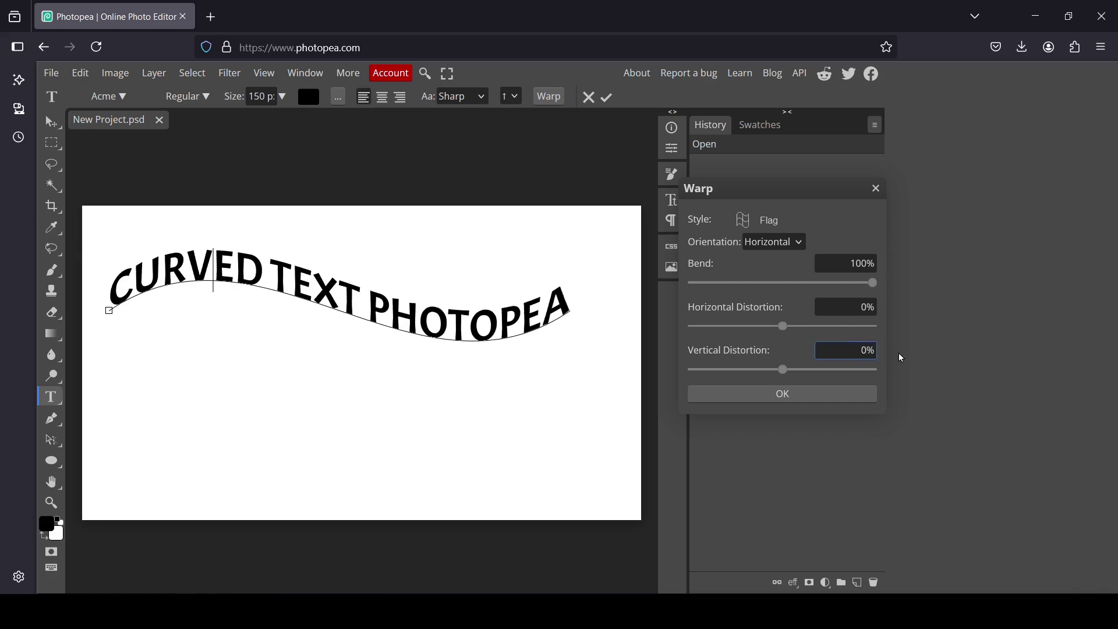
key(Return)
click(835, 261)
drag(872, 283, 897, 283)
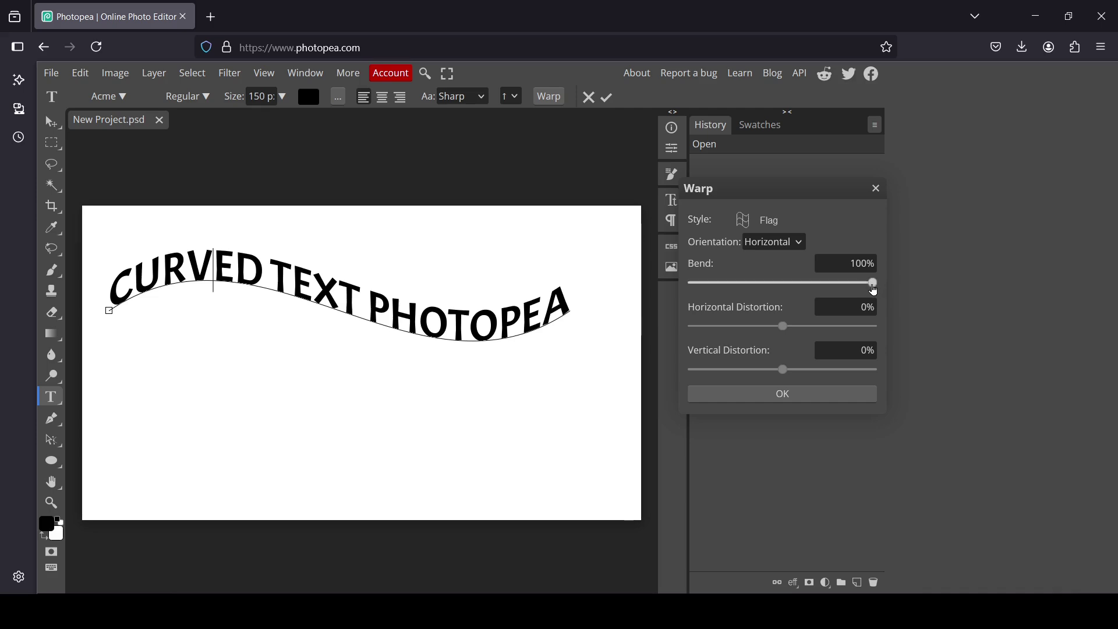
click(846, 264)
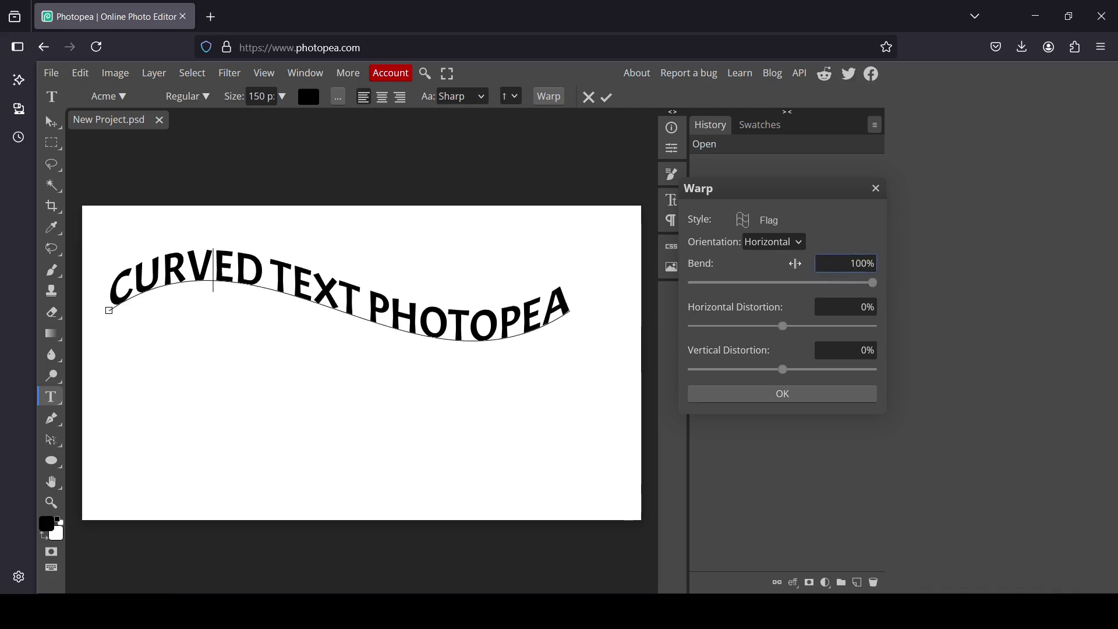
double_click(861, 264)
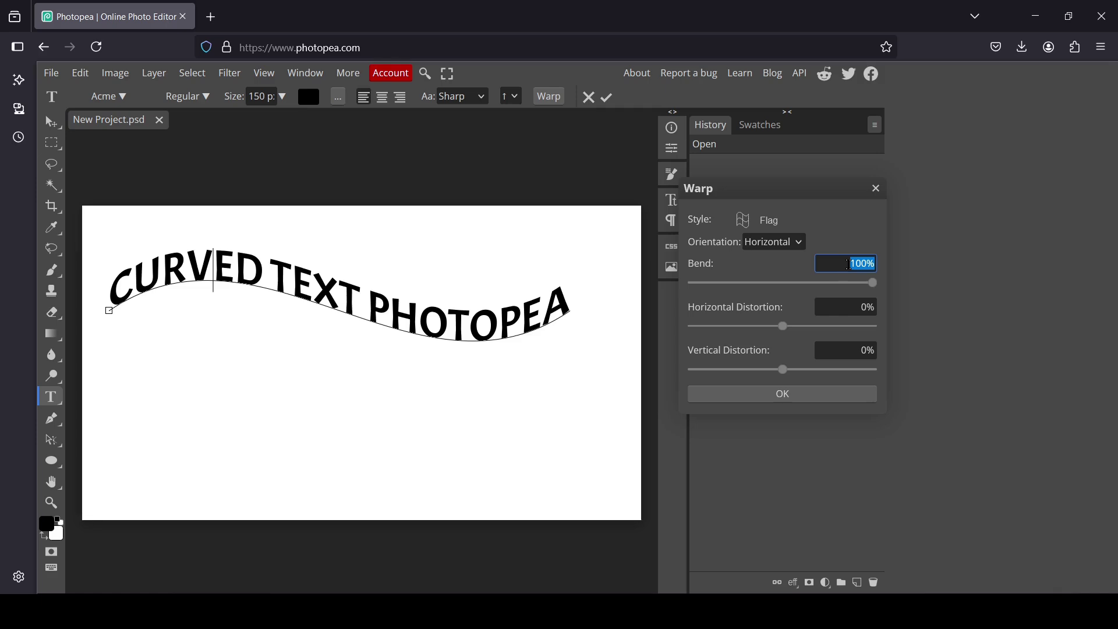
text(200)
key(Return)
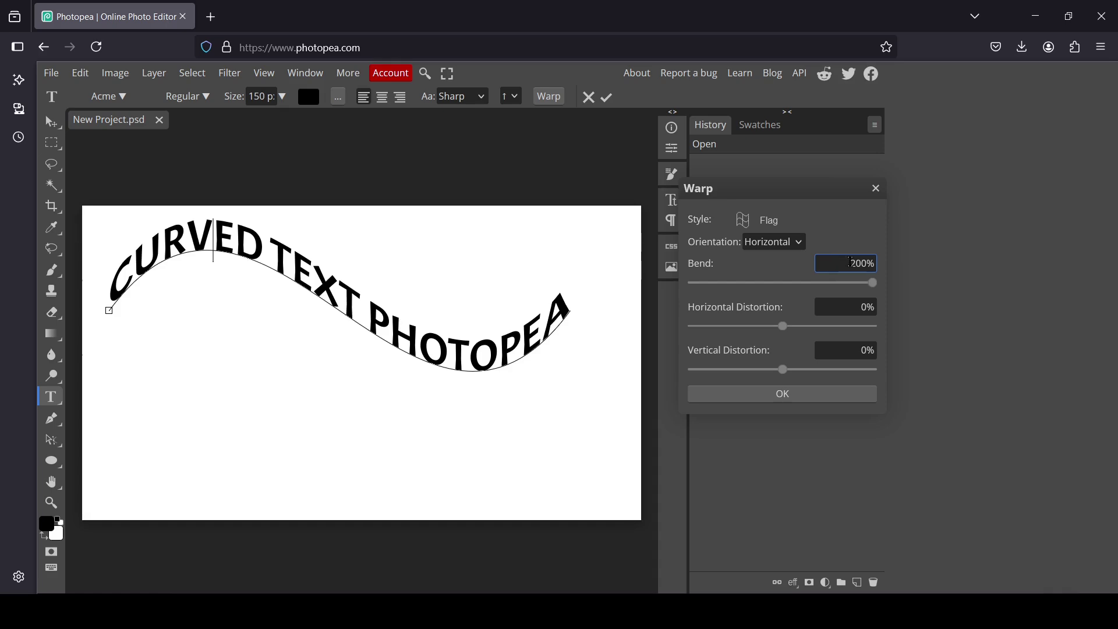
drag(849, 263, 911, 263)
text(-200)
key(Return)
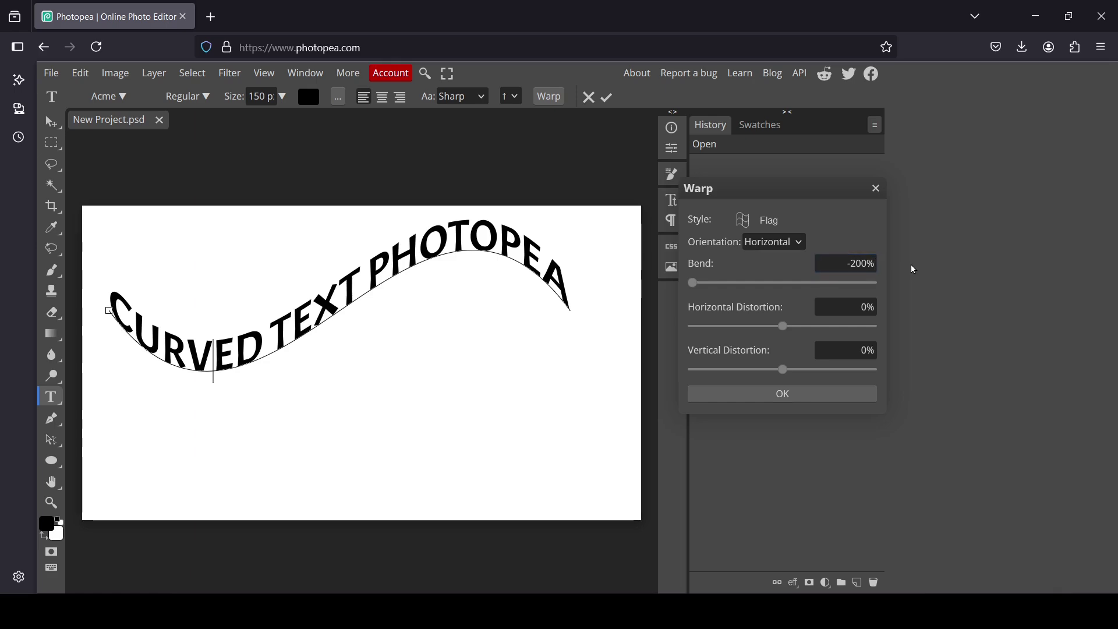
click(859, 264)
drag(693, 283, 882, 282)
drag(733, 291, 892, 279)
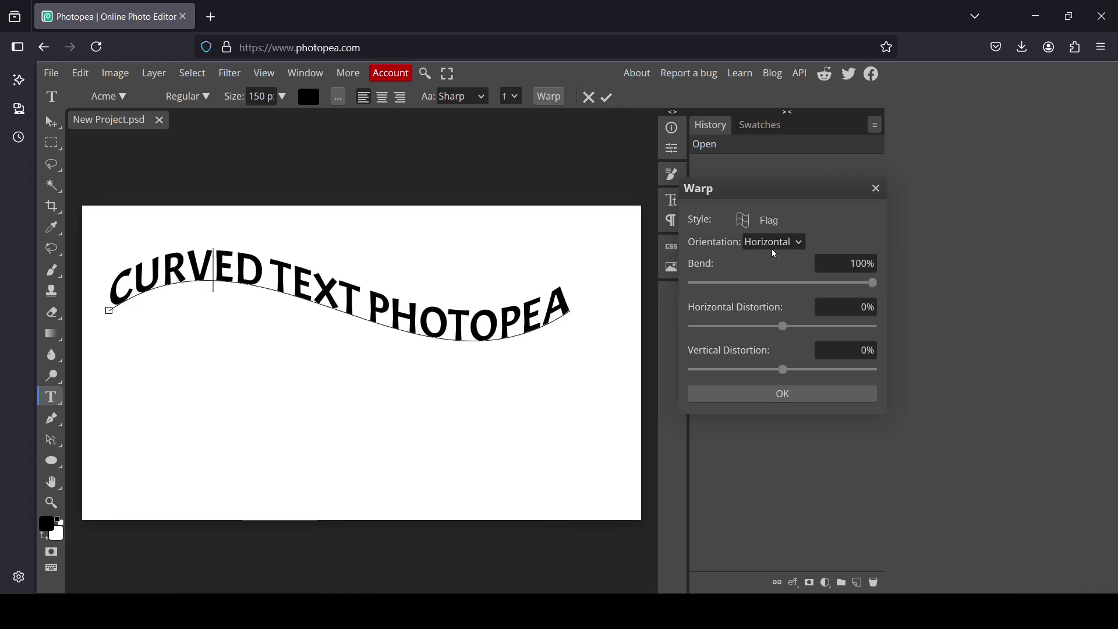
click(735, 219)
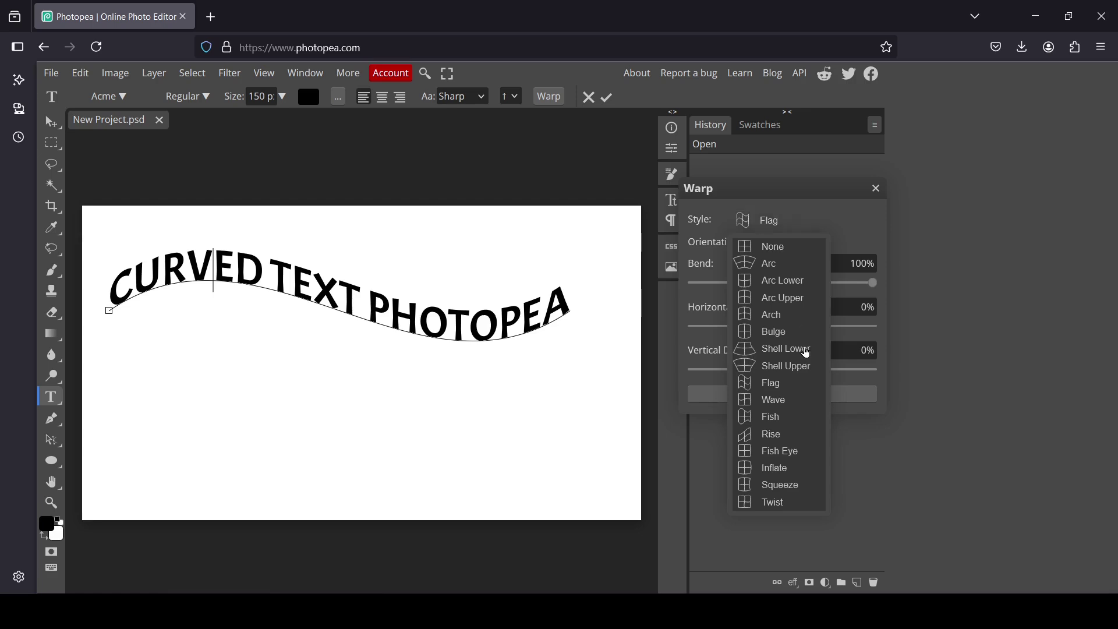
Change the warp style to Arc Upper with a reduced bend
click(791, 300)
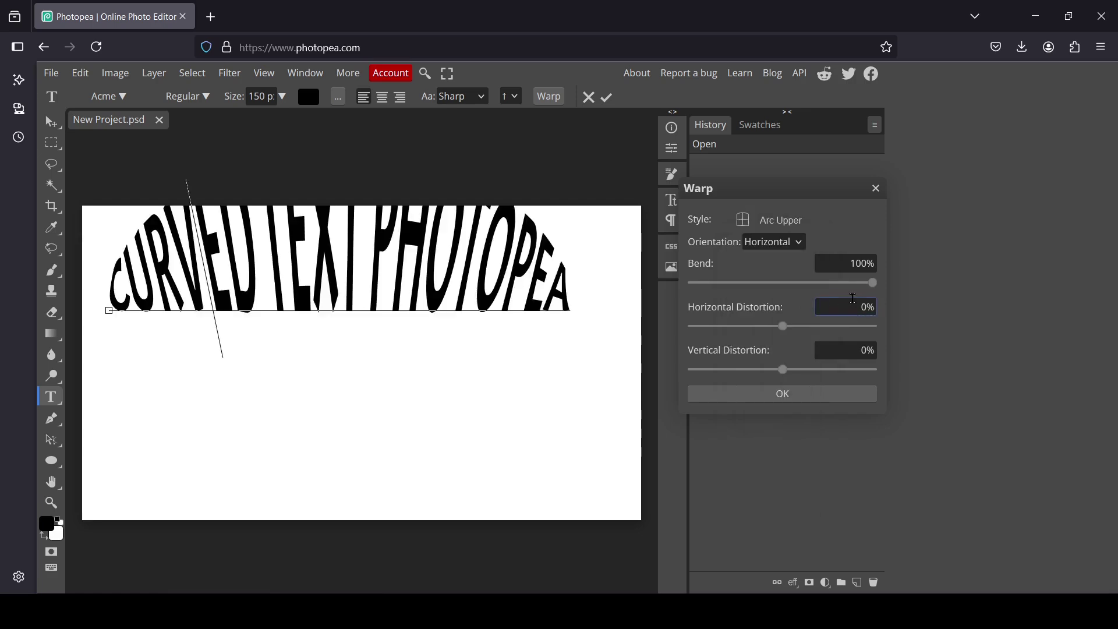
drag(870, 283, 820, 285)
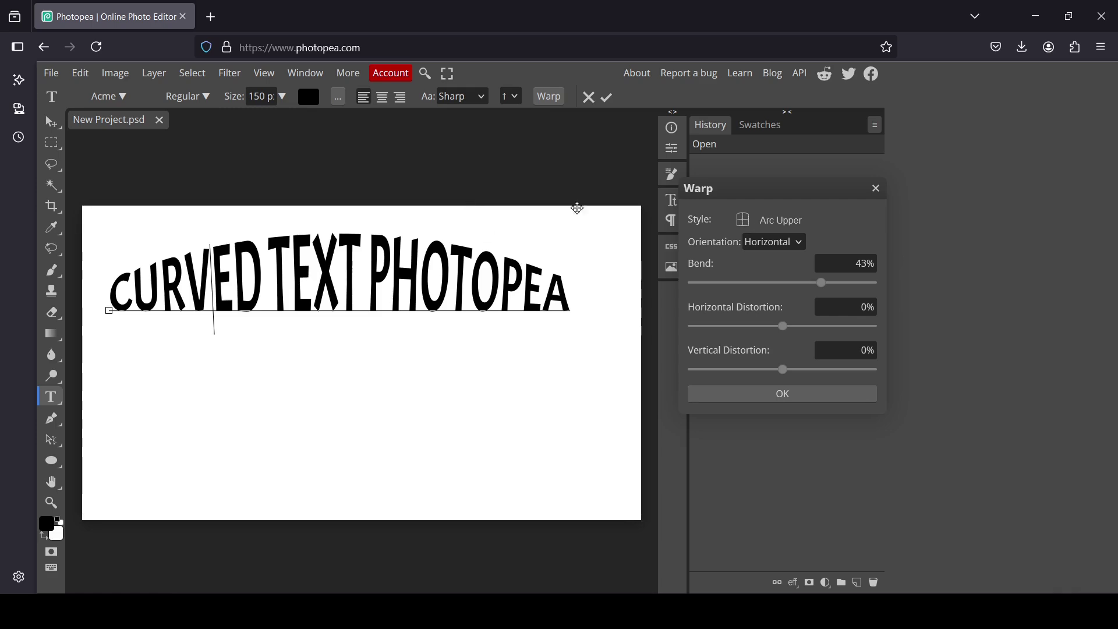
mouse_move(782, 326)
mouse_down()
mouse_move(833, 326)
mouse_move(773, 326)
mouse_move(783, 326)
mouse_up()
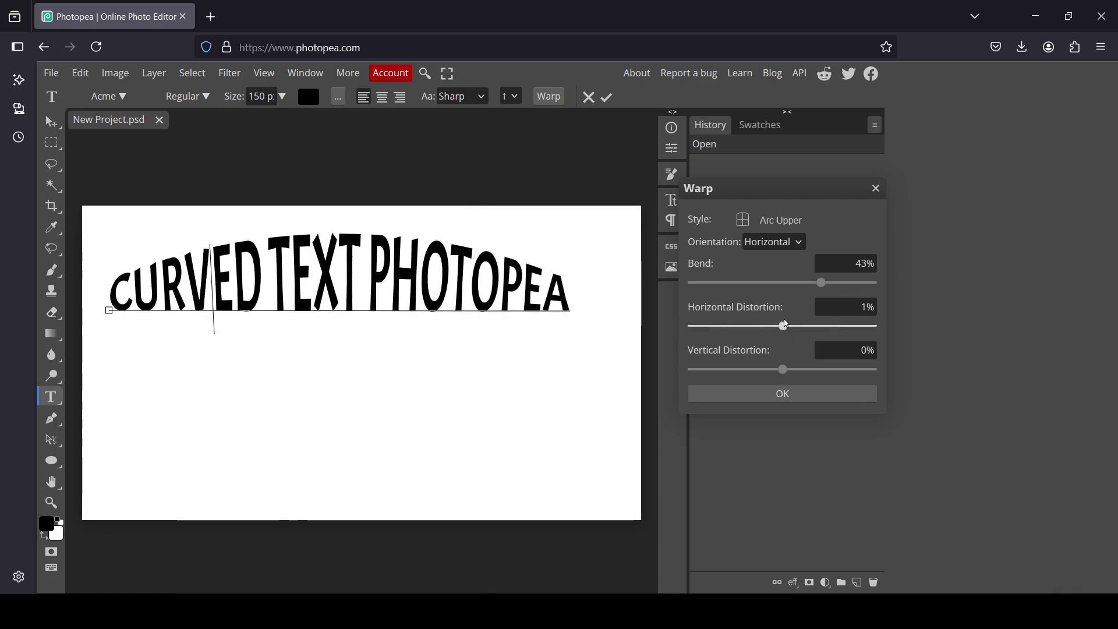
Try Vertical orientation, return to Horizontal, and settle the Arc Upper bend at 11%
click(782, 249)
click(777, 284)
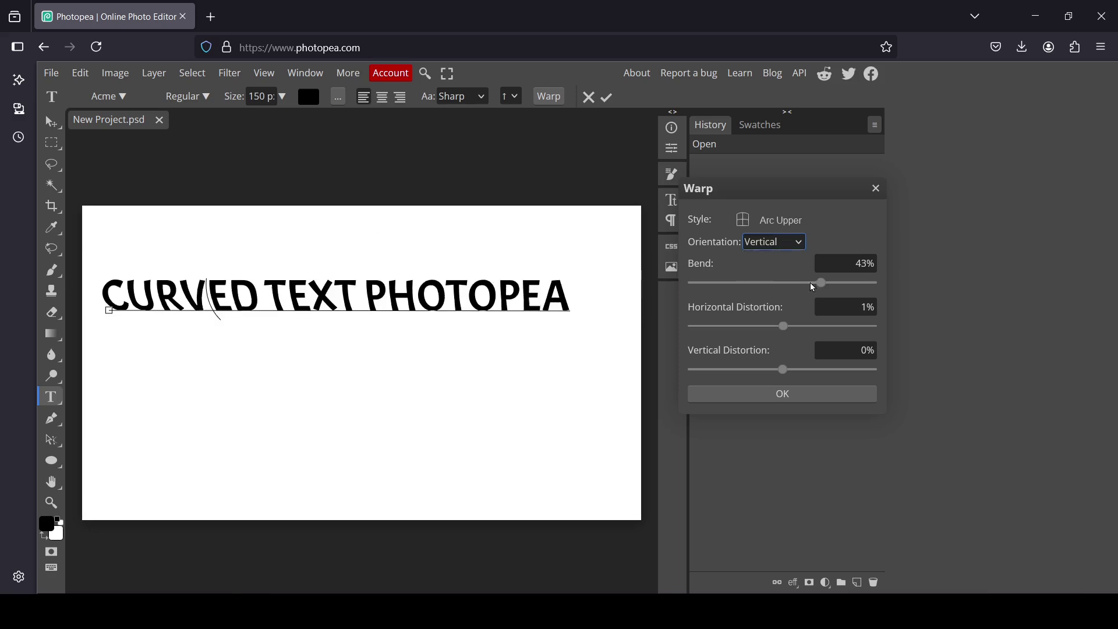
drag(821, 283, 781, 283)
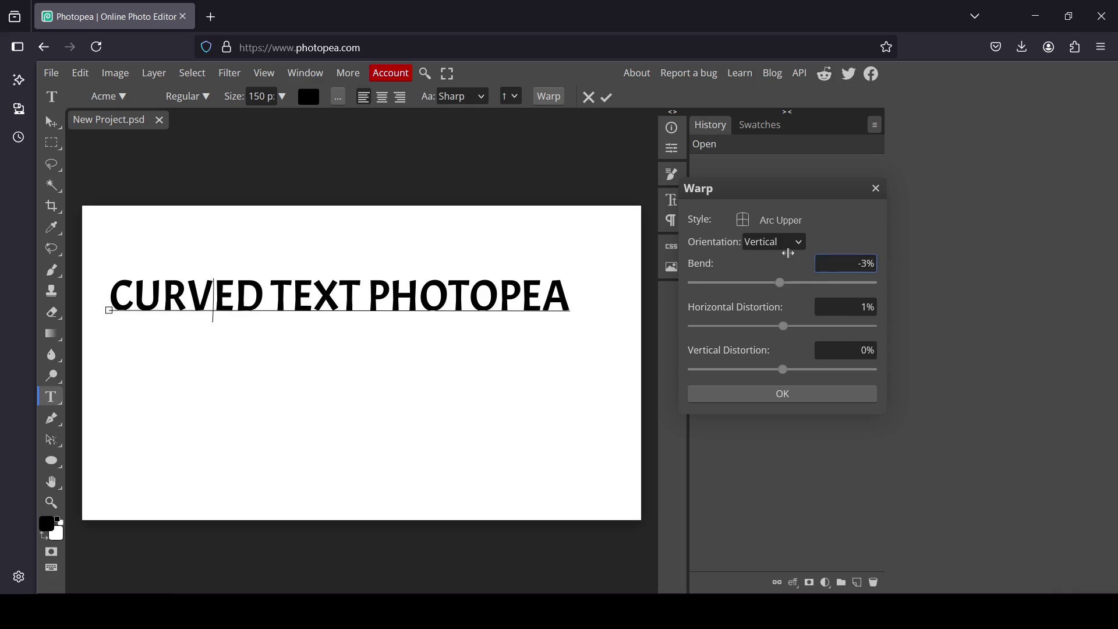
click(789, 248)
click(782, 266)
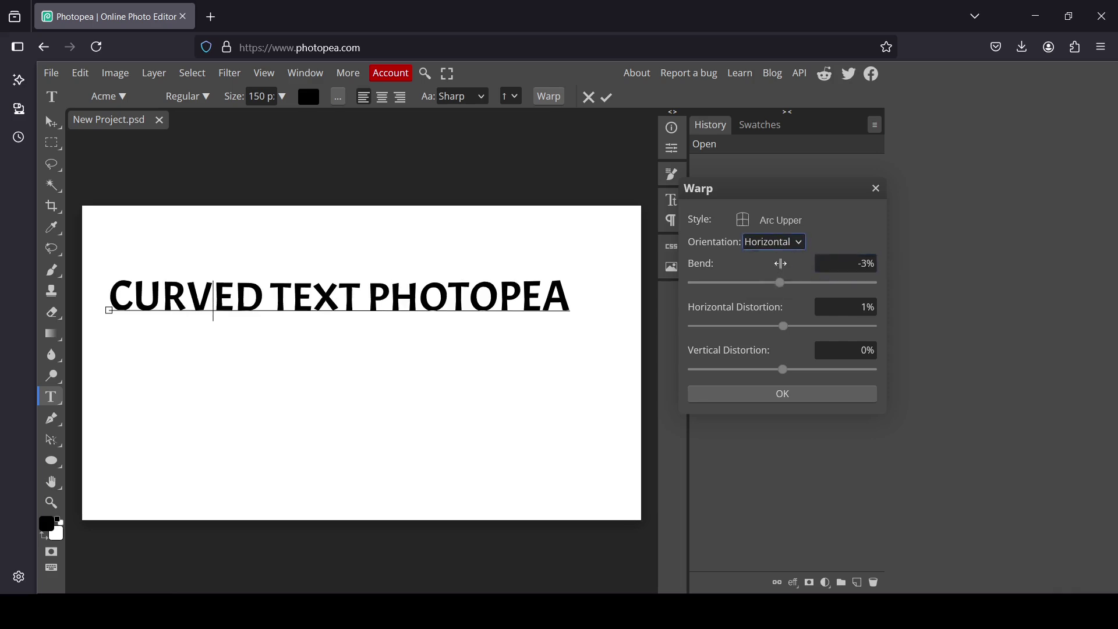
mouse_move(779, 290)
mouse_down()
mouse_move(810, 290)
mouse_move(755, 295)
mouse_move(792, 293)
mouse_up()
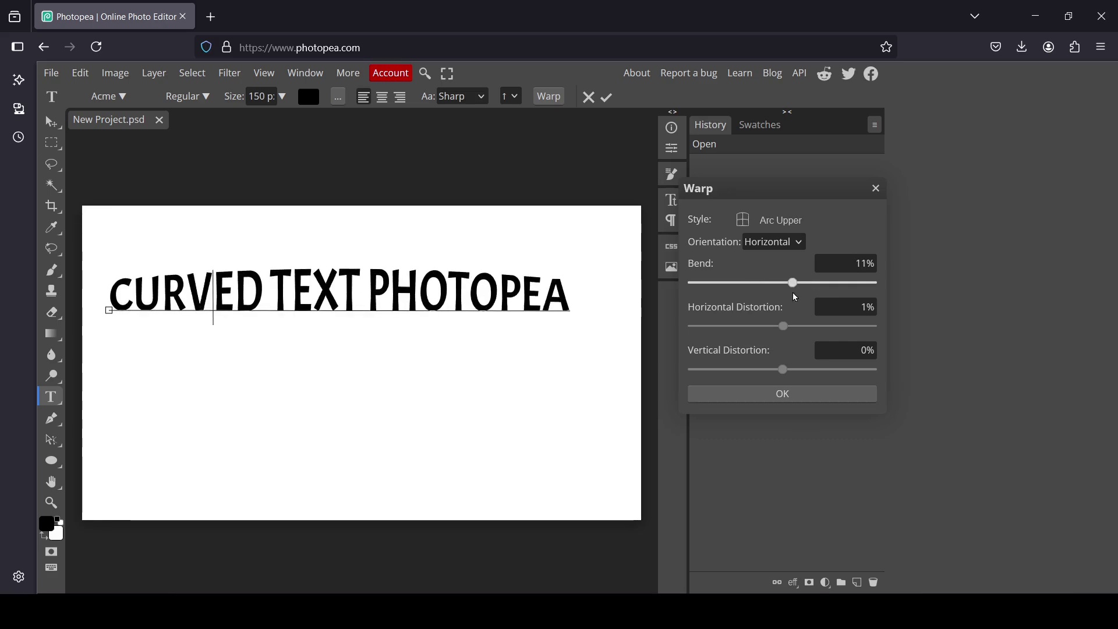
click(774, 226)
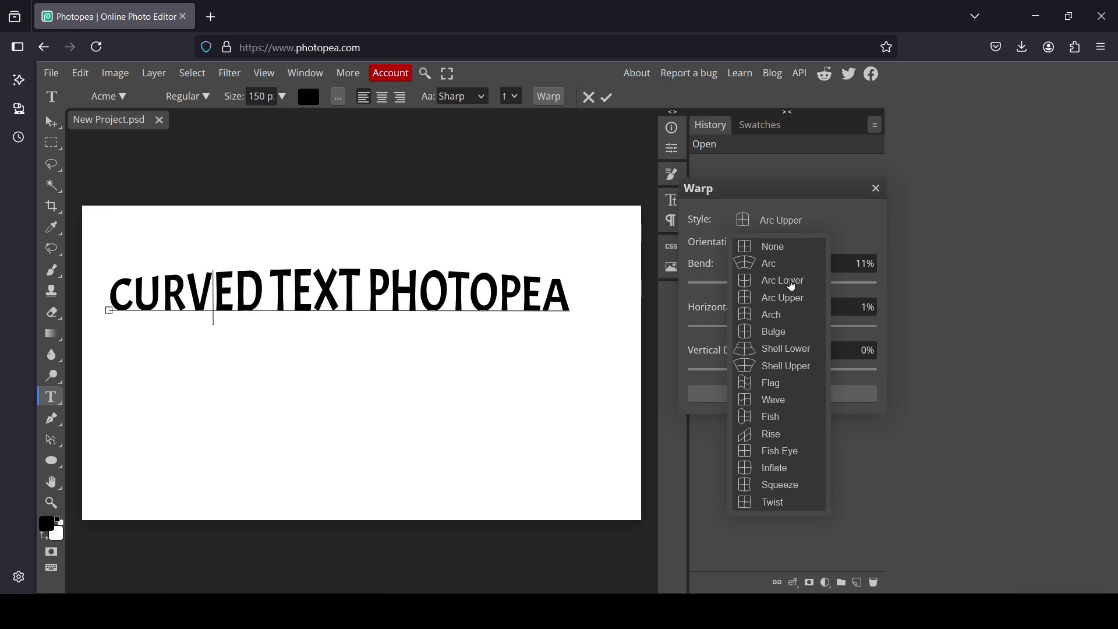
Choose the Flag style, set its bend to 77%, and apply the warp
click(782, 386)
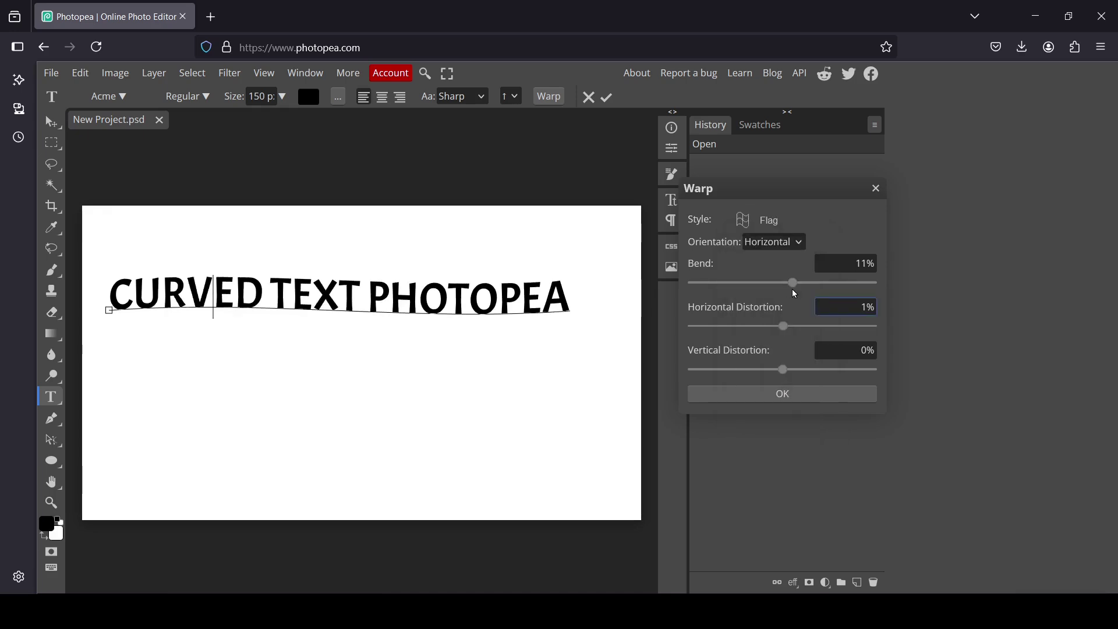
drag(793, 283, 923, 276)
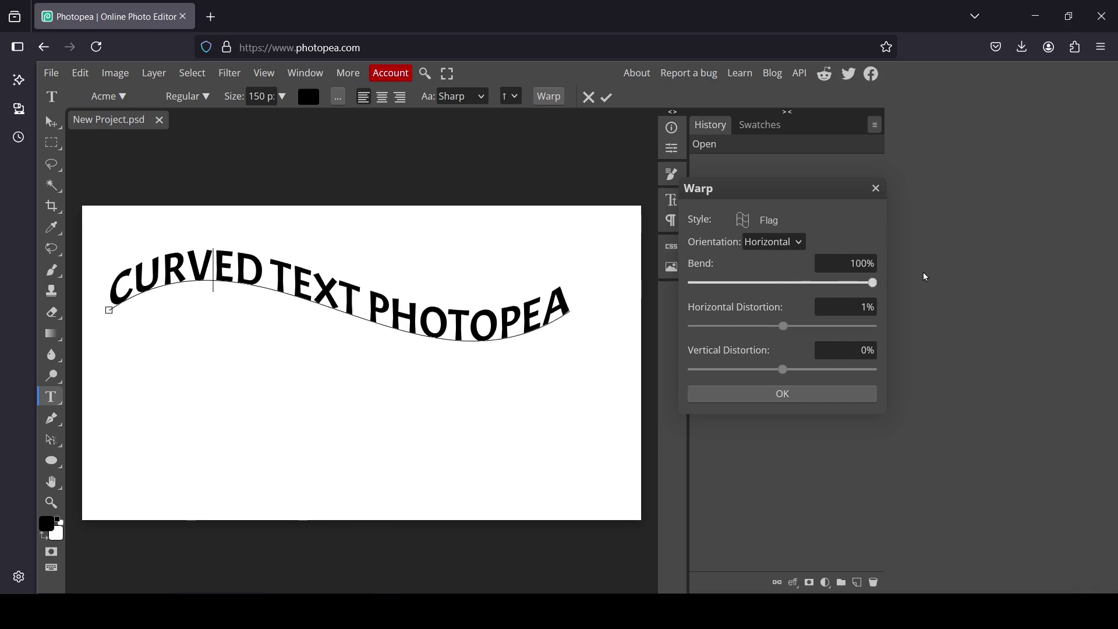
drag(871, 283, 852, 287)
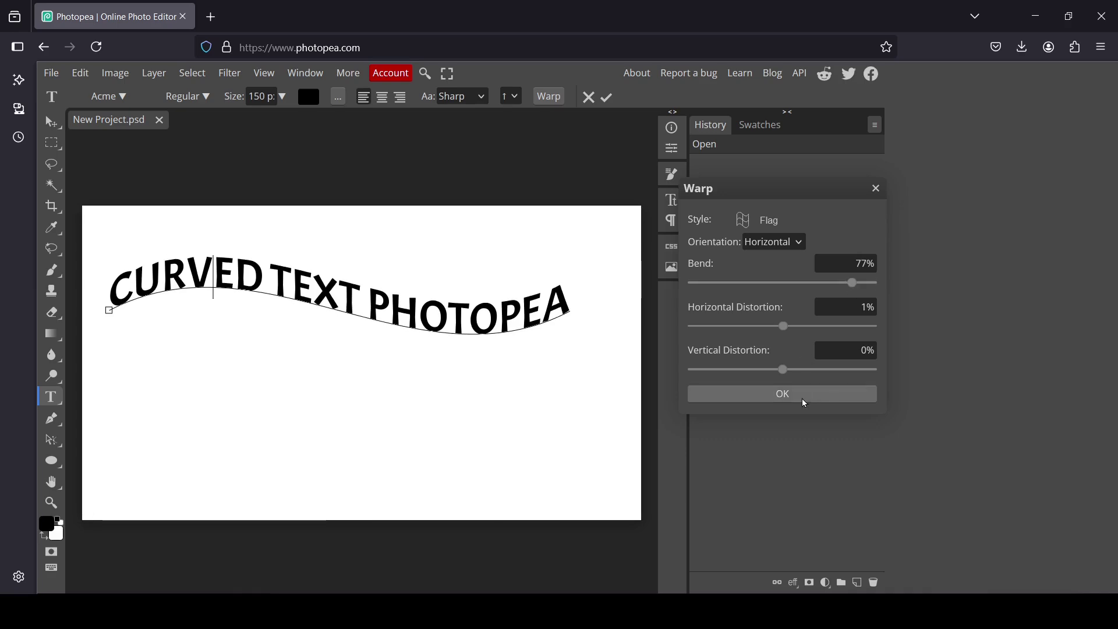
click(818, 400)
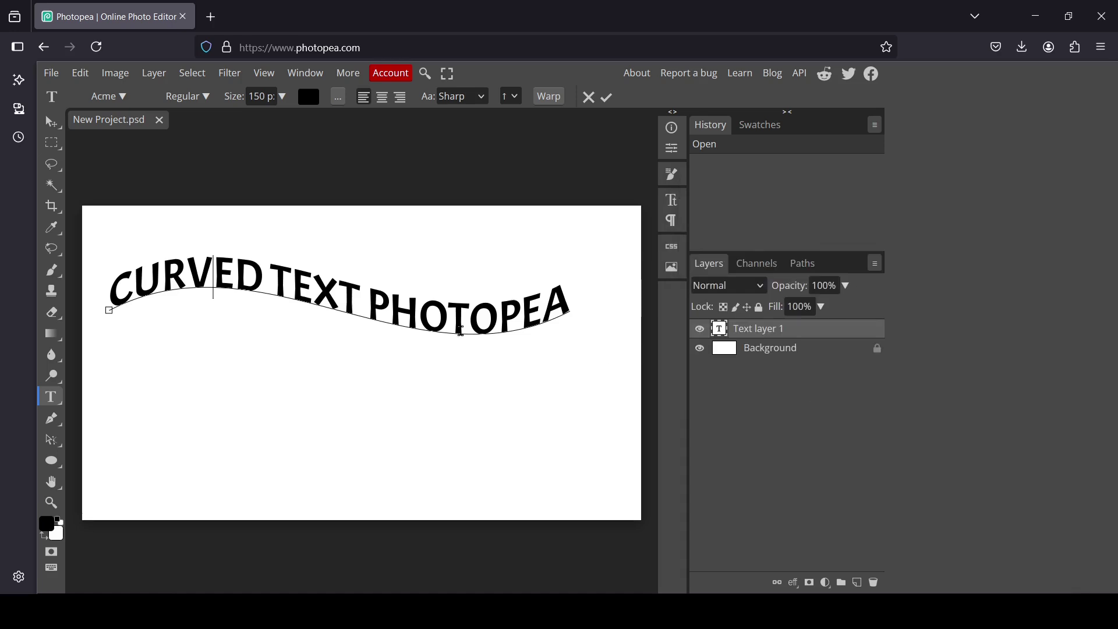
Select all the warped text, set it to 170 px, and commit the edit
click(55, 402)
right_click(50, 403)
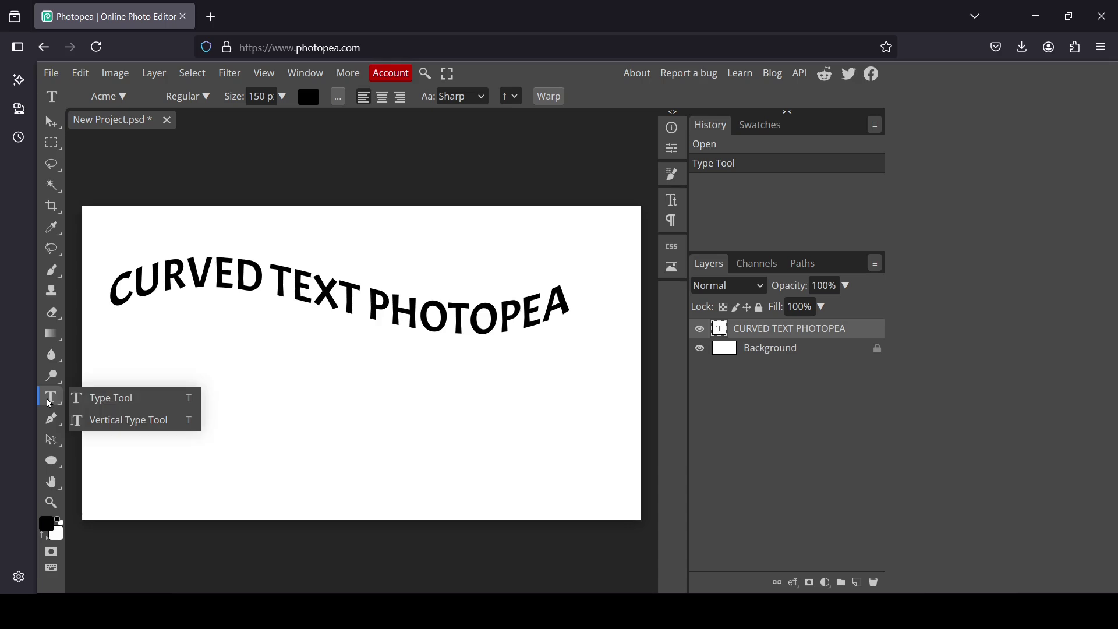
click(104, 399)
click(307, 289)
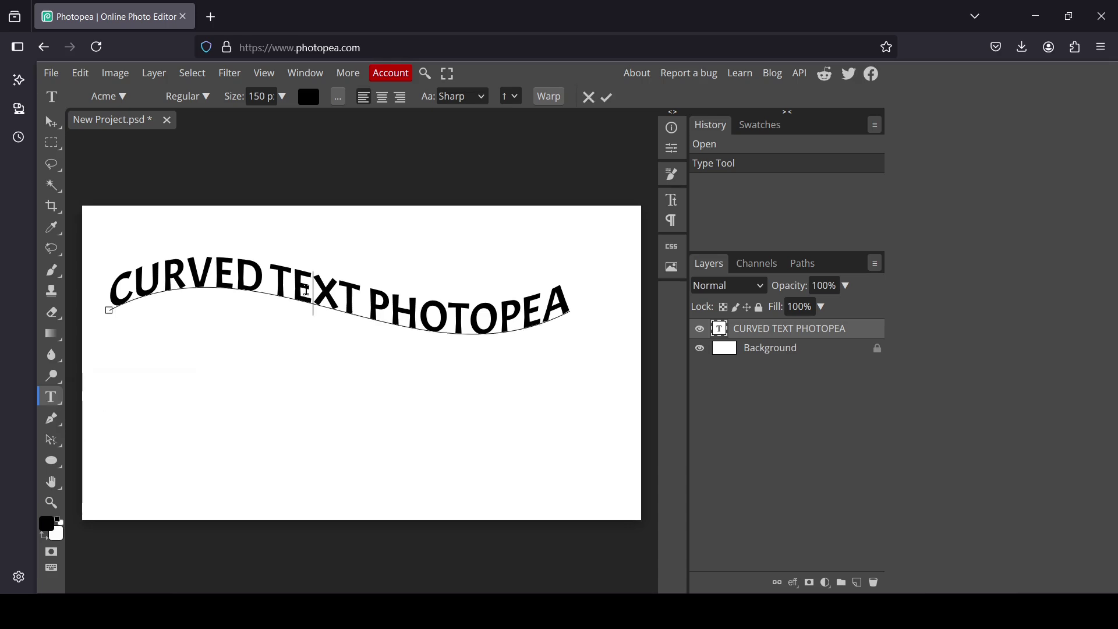
triple_click(306, 289)
triple_click(306, 290)
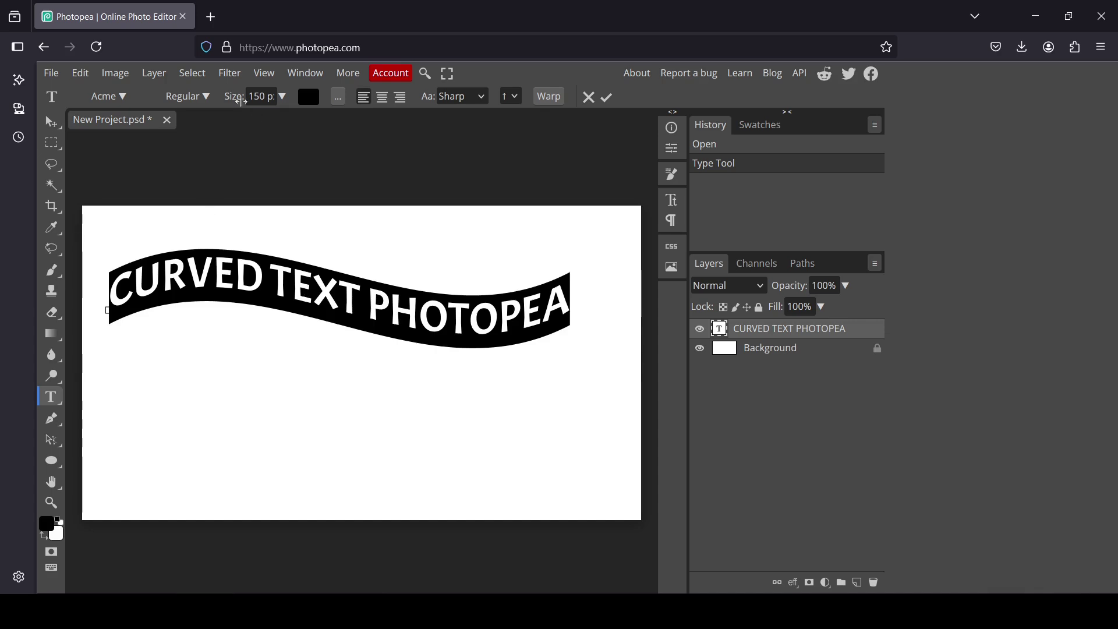
triple_click(261, 96)
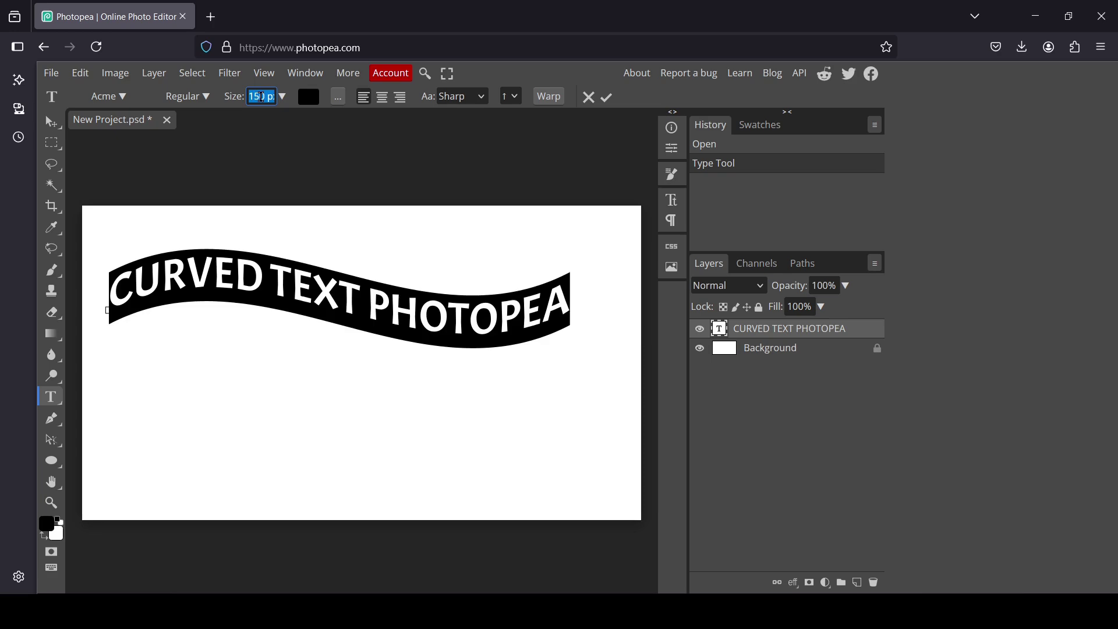
text(170)
key(Return)
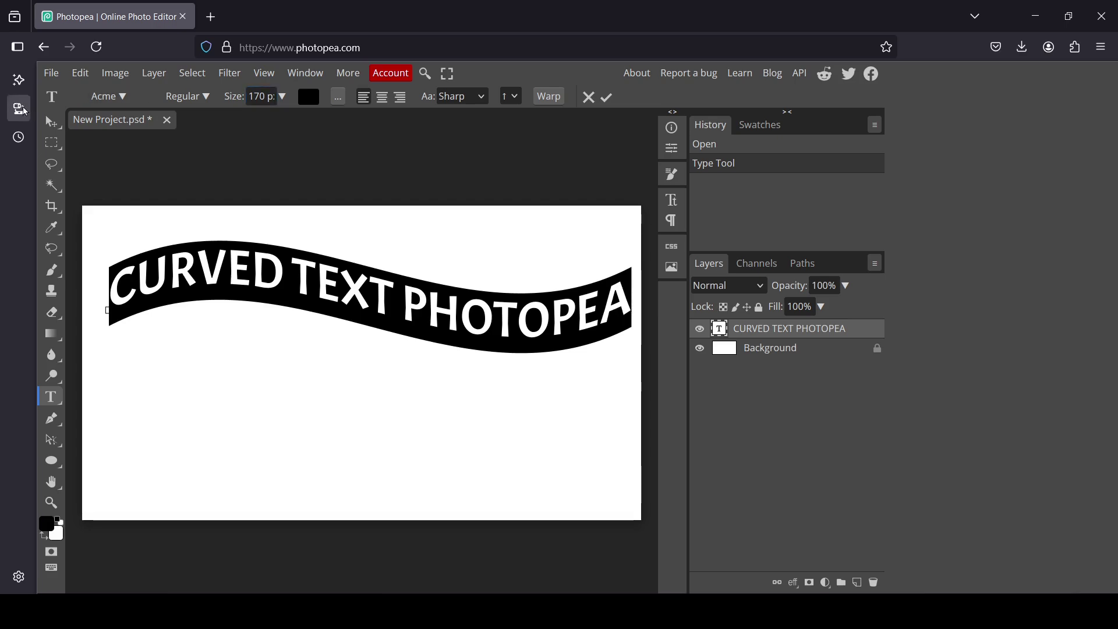
click(44, 120)
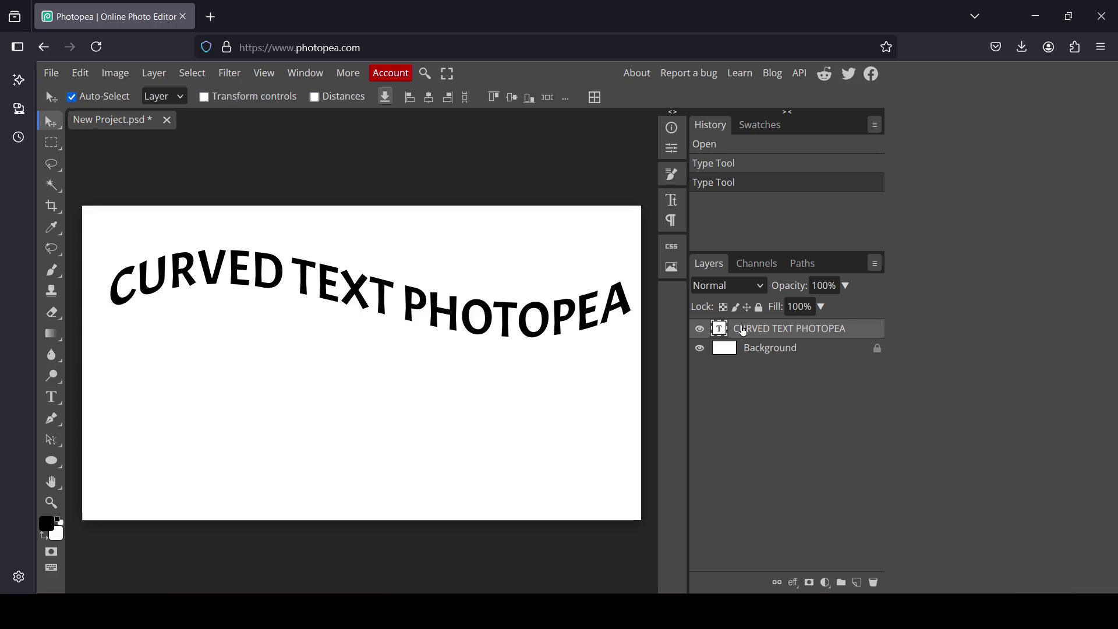
Align the CURVED TEXT PHOTOPEA layer to the canvas, centring it vertically and horizontally
click(565, 97)
click(651, 119)
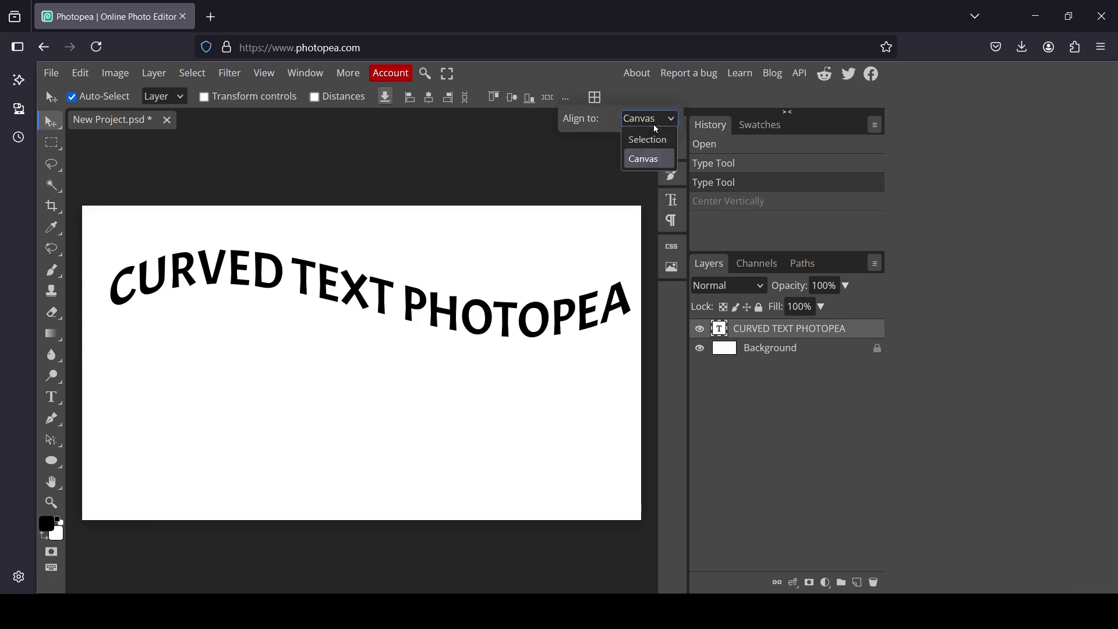
click(653, 166)
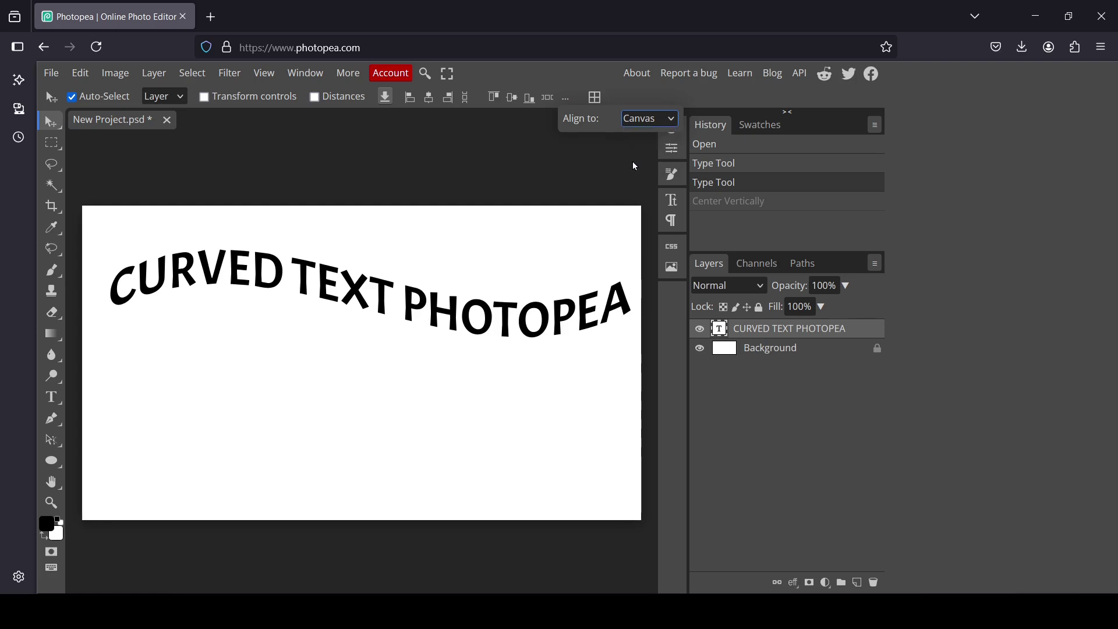
click(634, 166)
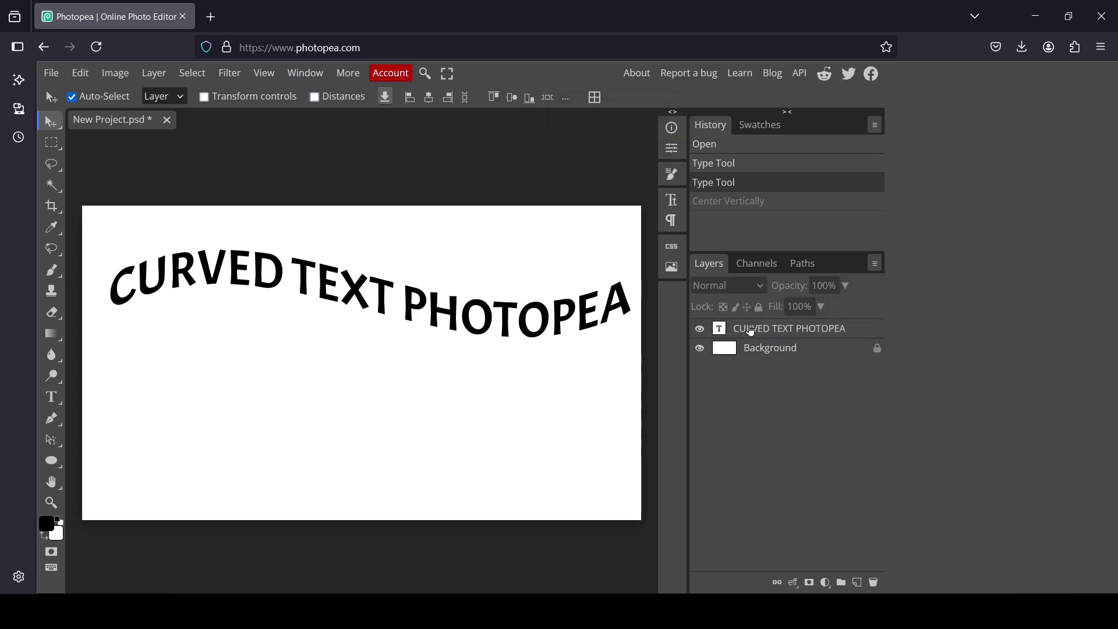
click(751, 330)
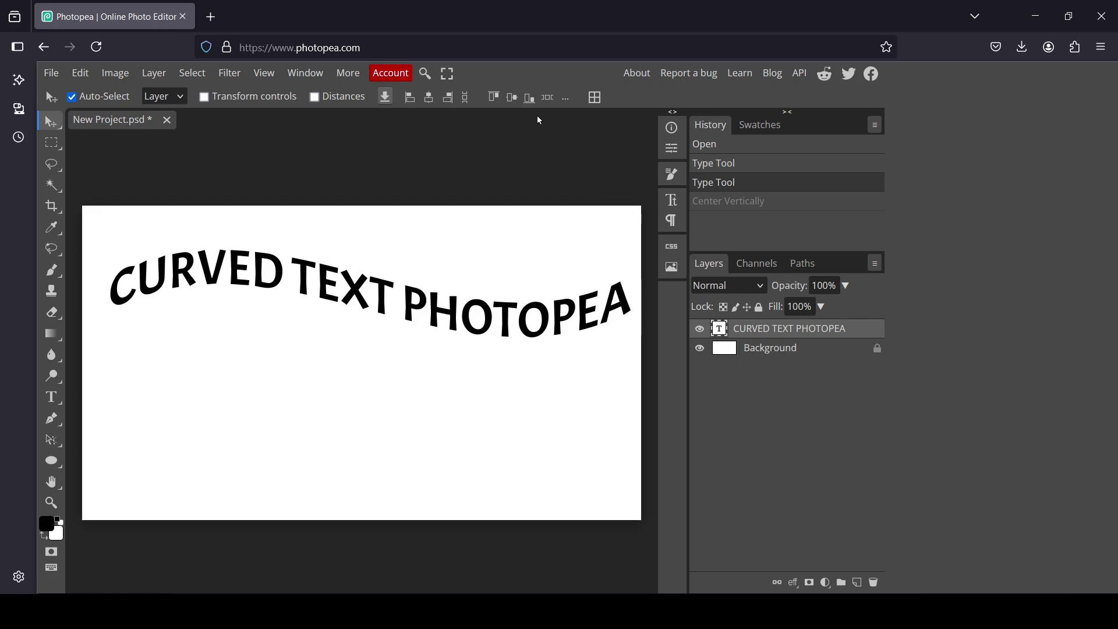
click(510, 100)
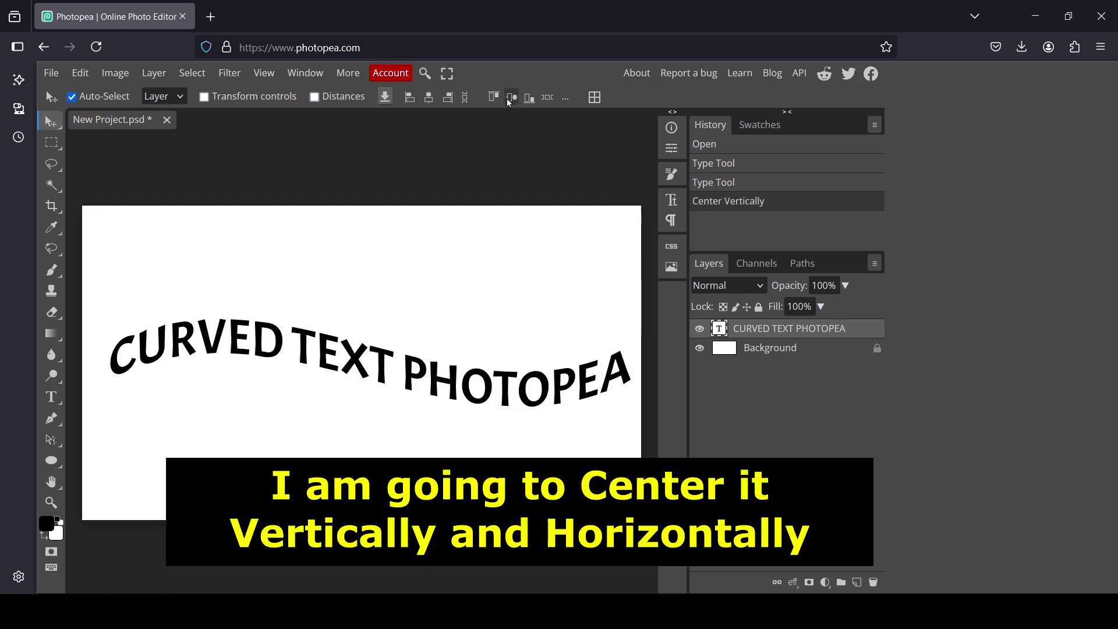
click(429, 99)
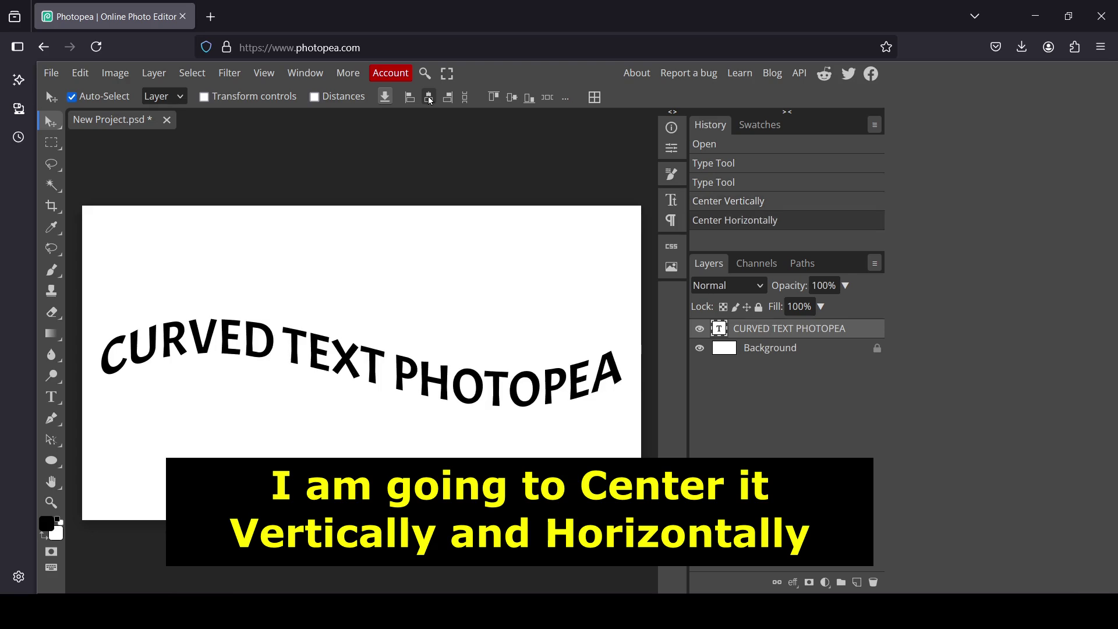
double_click(302, 357)
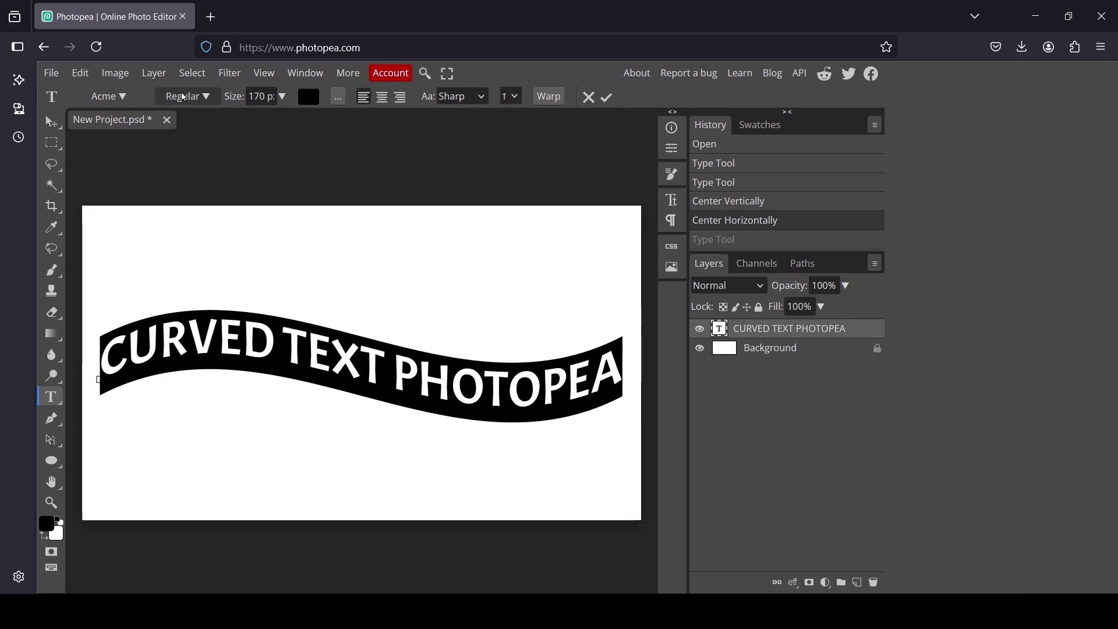
Switch the curved text's font from Acme Regular to Poppins with the Bold style
click(118, 96)
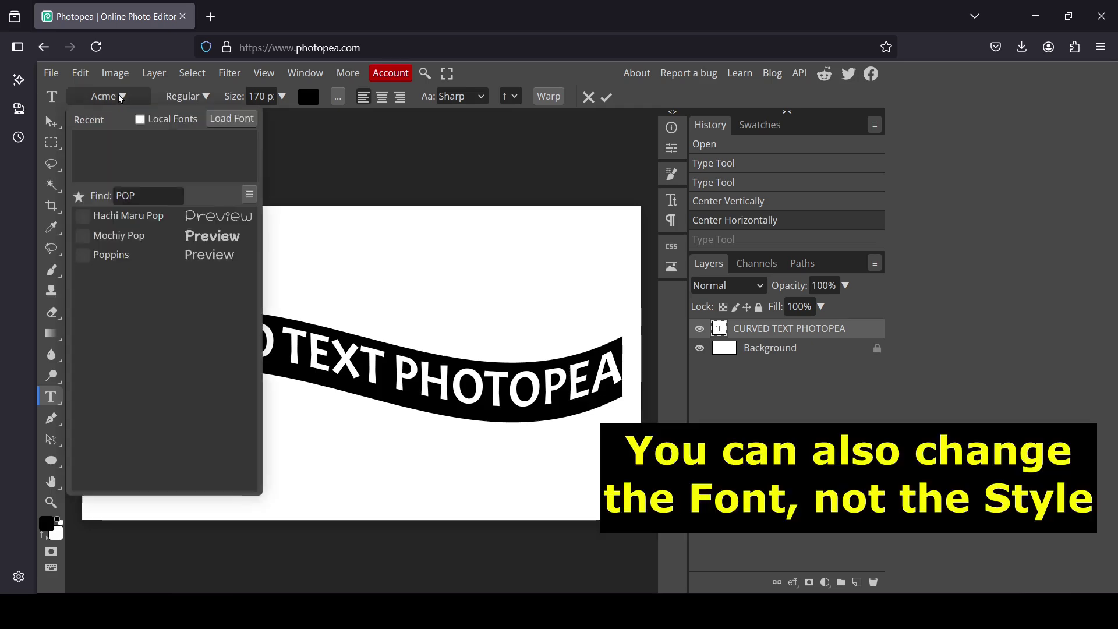
click(114, 254)
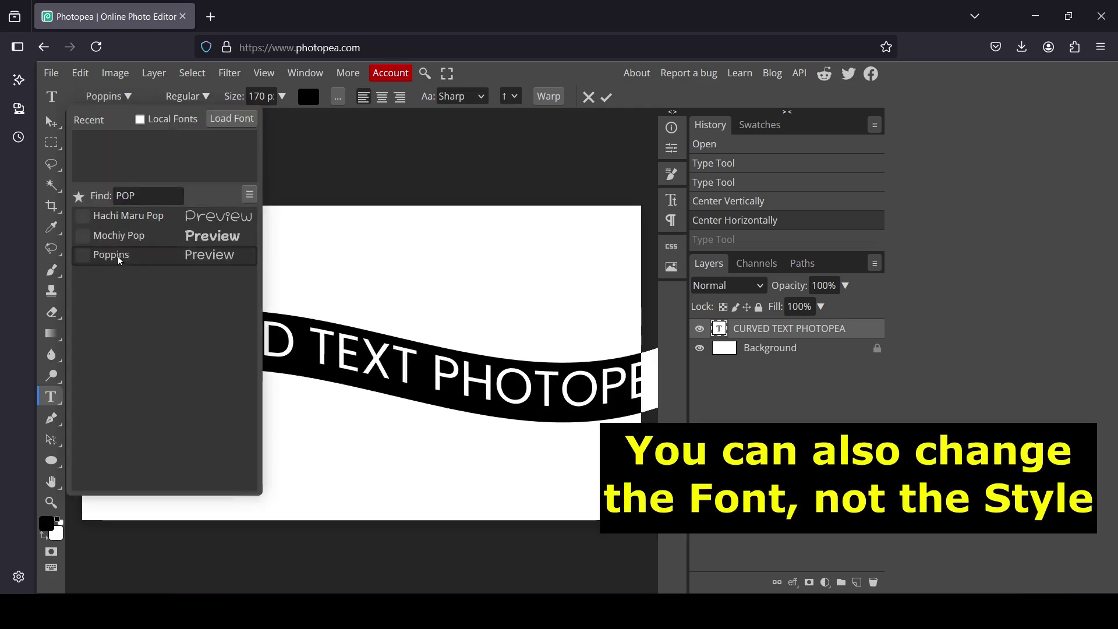
click(281, 353)
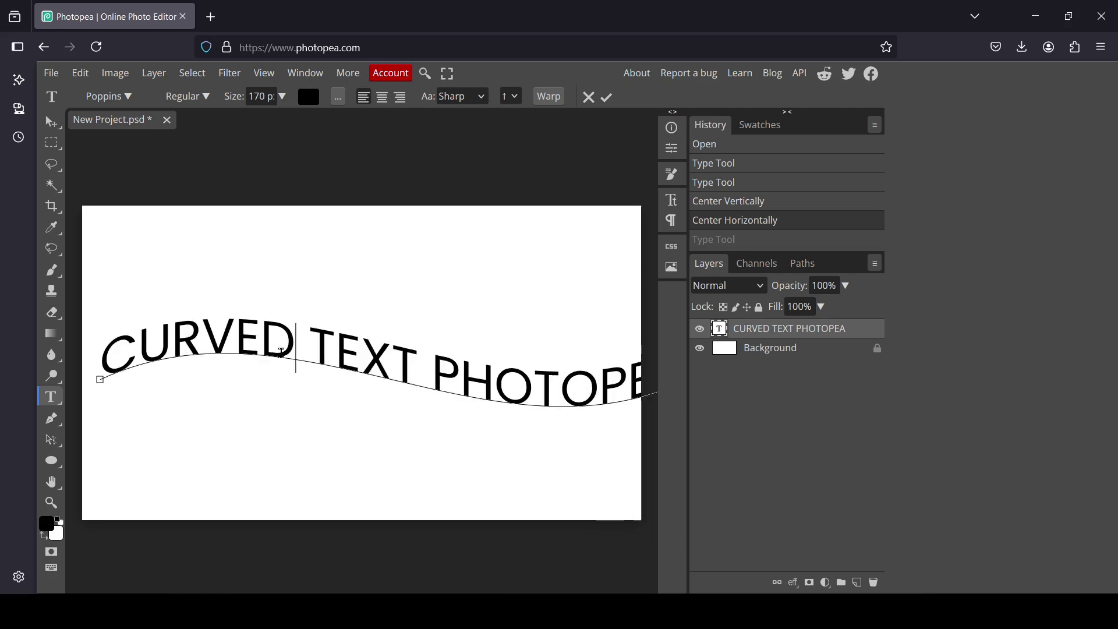
click(199, 97)
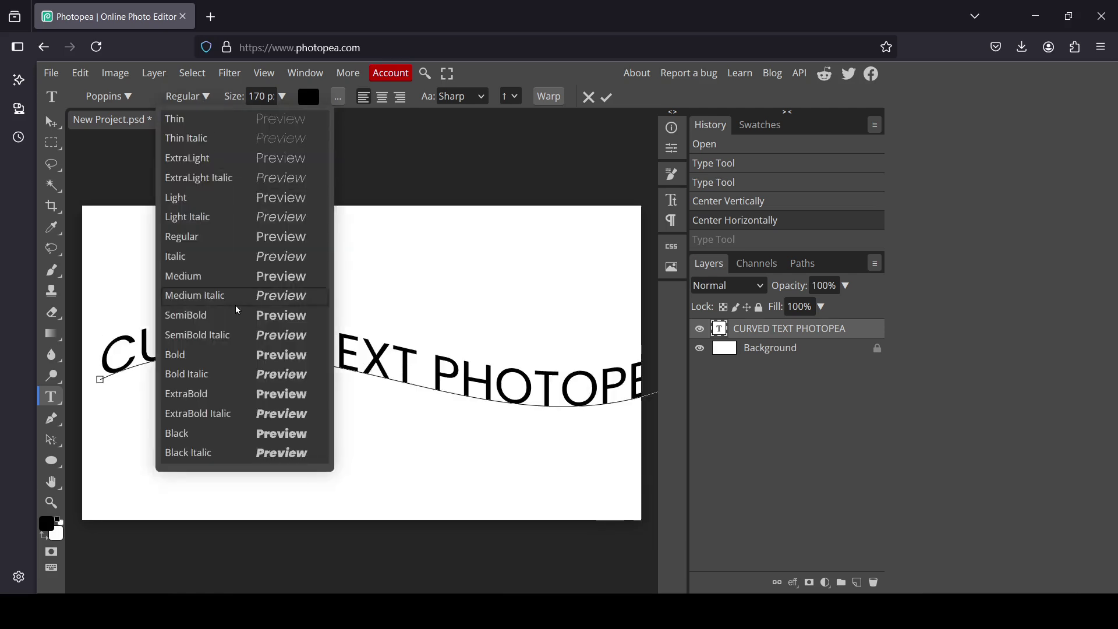
click(429, 332)
key(ctrl+a)
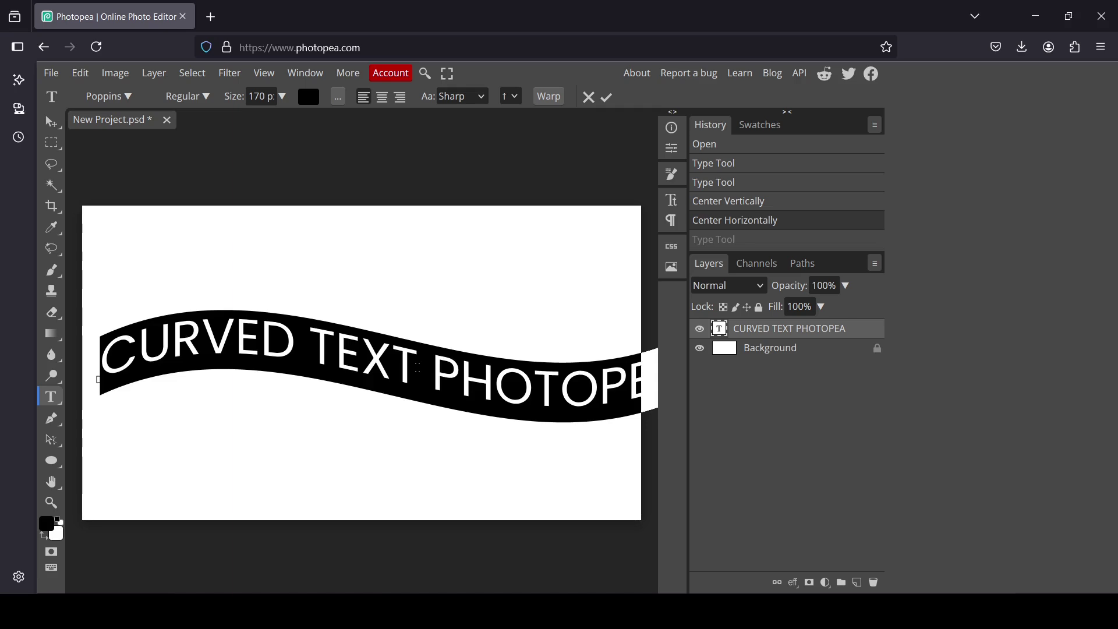
click(205, 97)
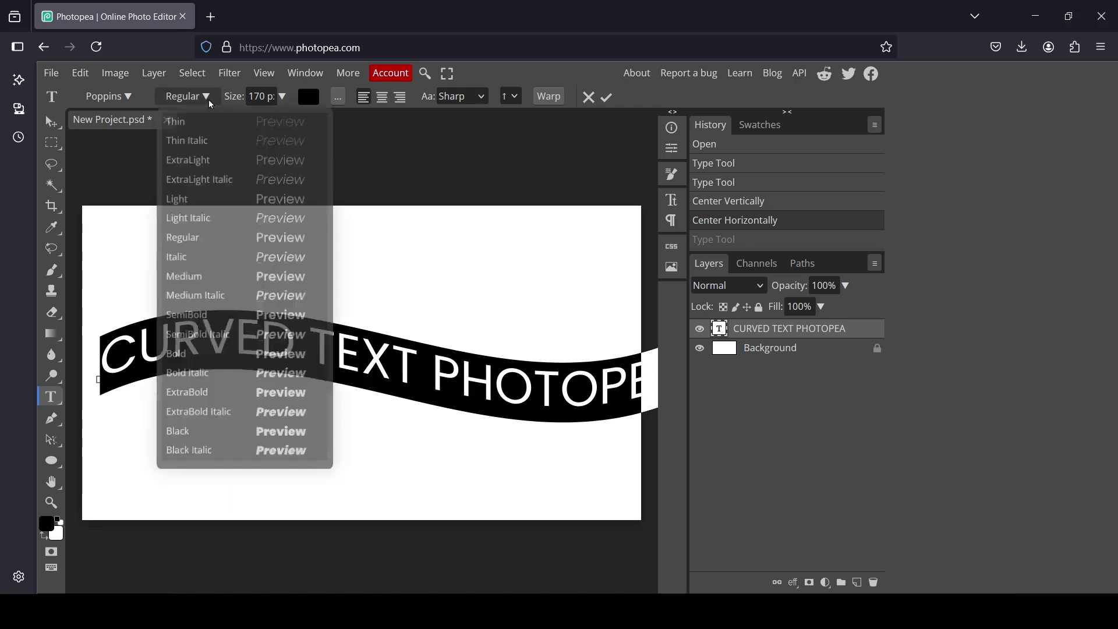
click(211, 355)
click(225, 348)
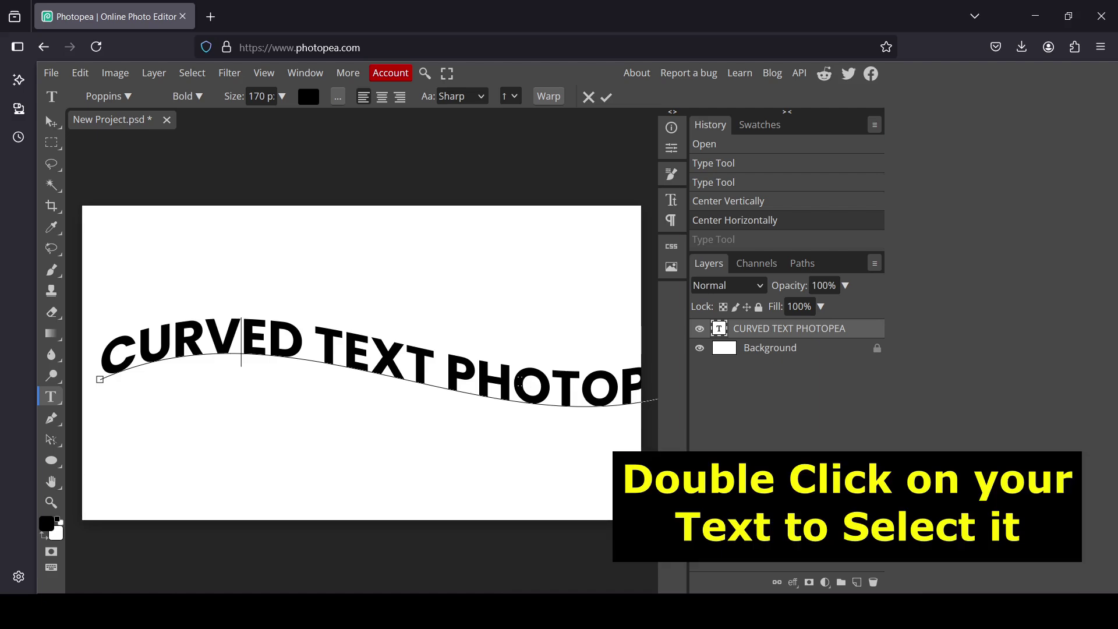
triple_click(520, 379)
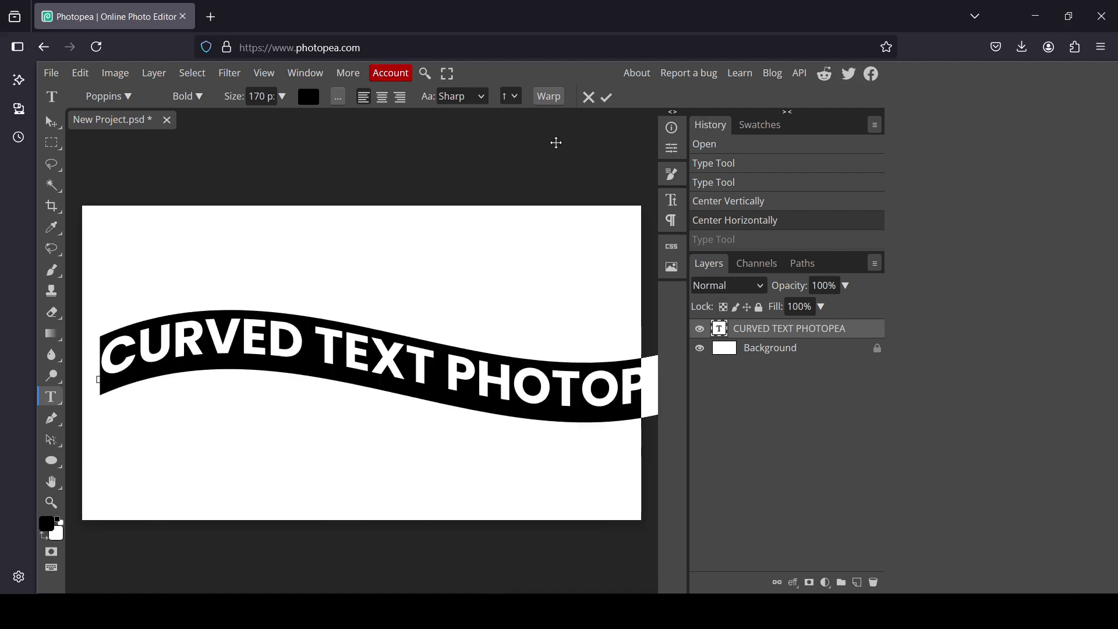
Reduce the flag warp's bend from 77% to 69% and commit the text
click(552, 102)
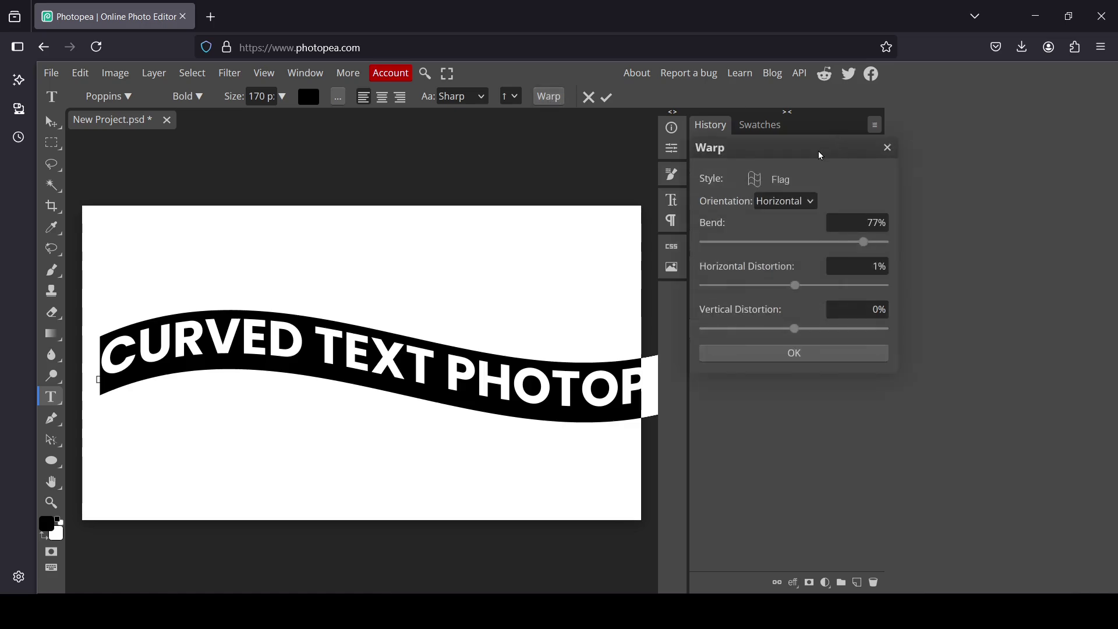
drag(819, 154, 836, 147)
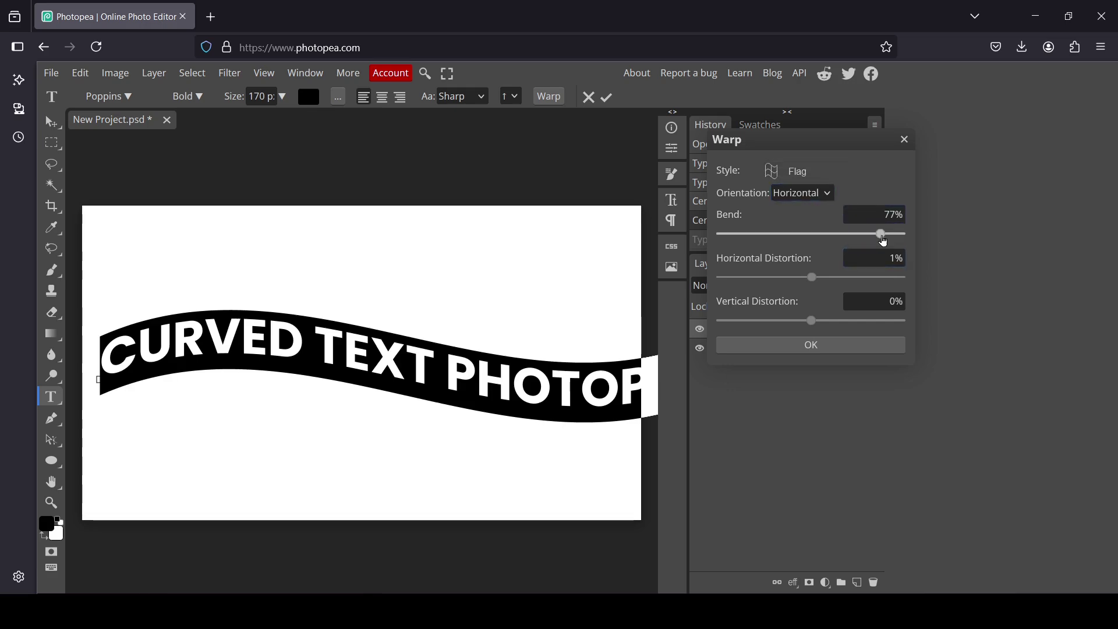
mouse_move(884, 240)
mouse_down()
mouse_move(697, 247)
mouse_move(918, 243)
mouse_move(875, 246)
mouse_up()
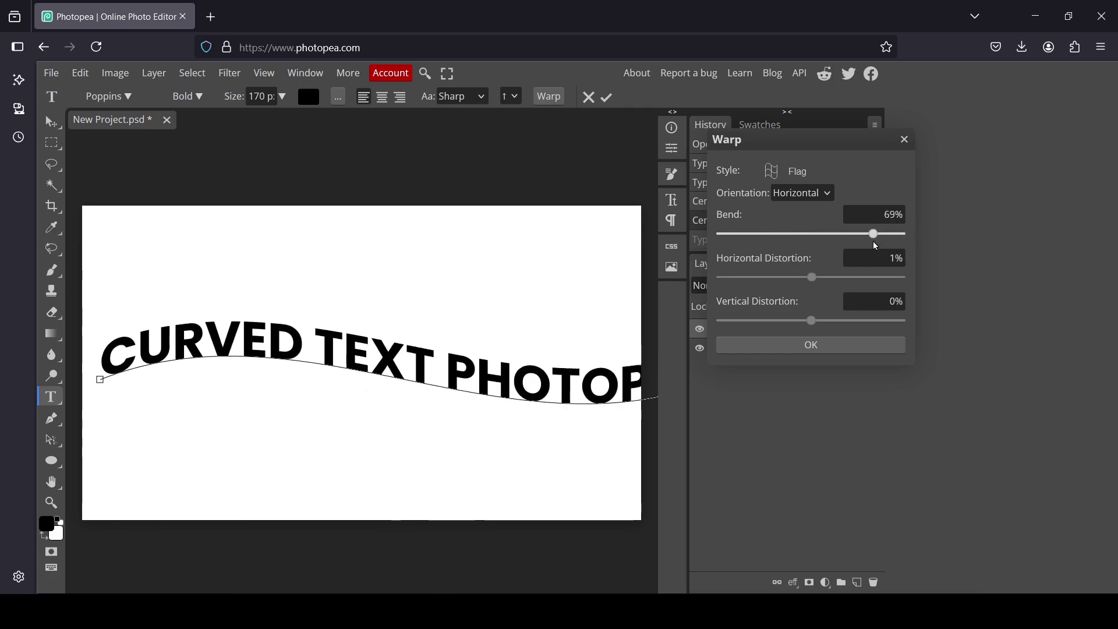
click(834, 348)
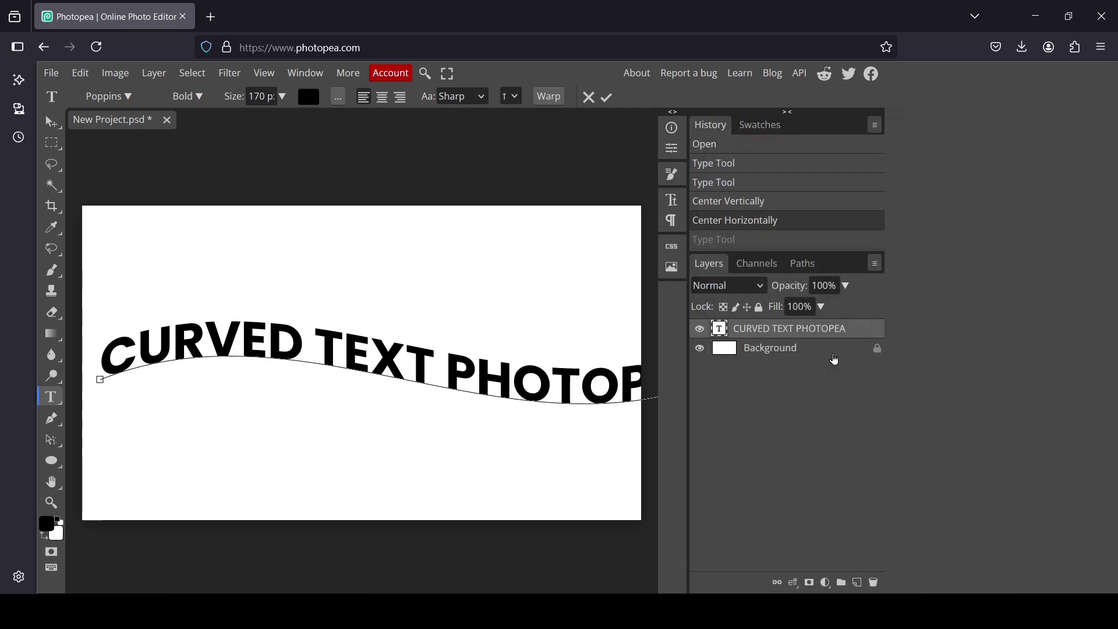
click(606, 101)
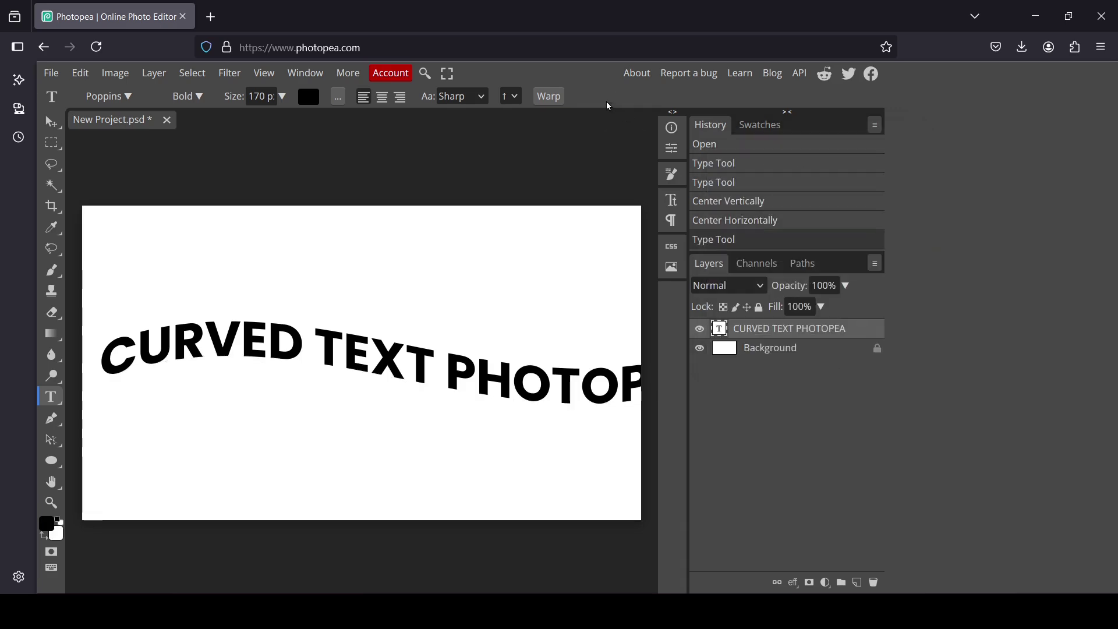
Lower the flag warp's bend further to 67%
click(560, 94)
mouse_move(877, 239)
mouse_down()
mouse_move(863, 239)
mouse_move(871, 236)
mouse_up()
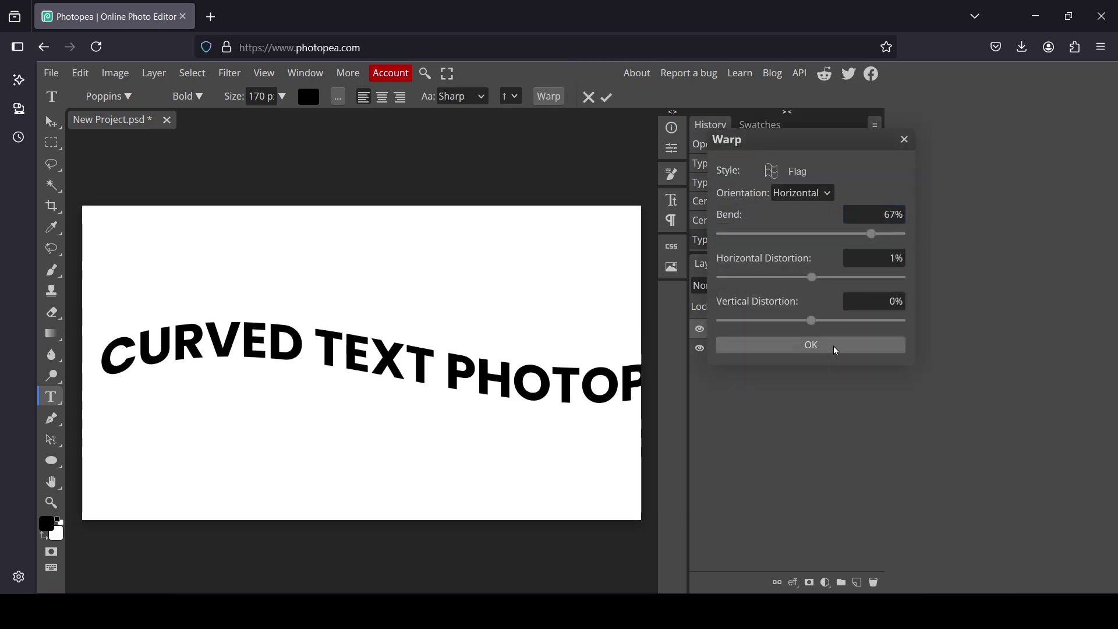
click(833, 346)
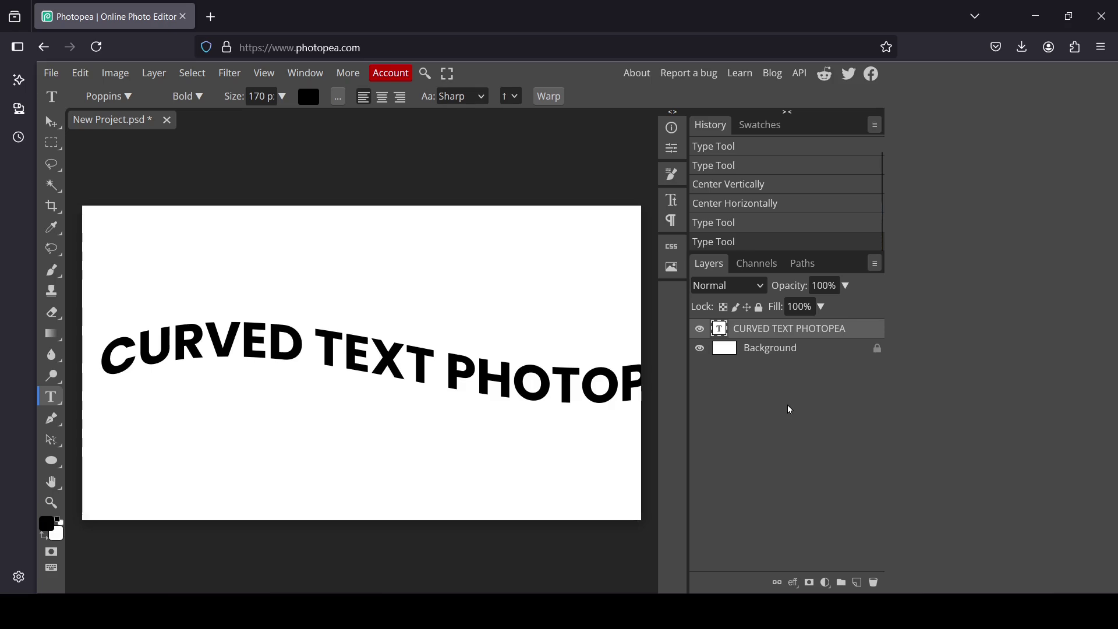